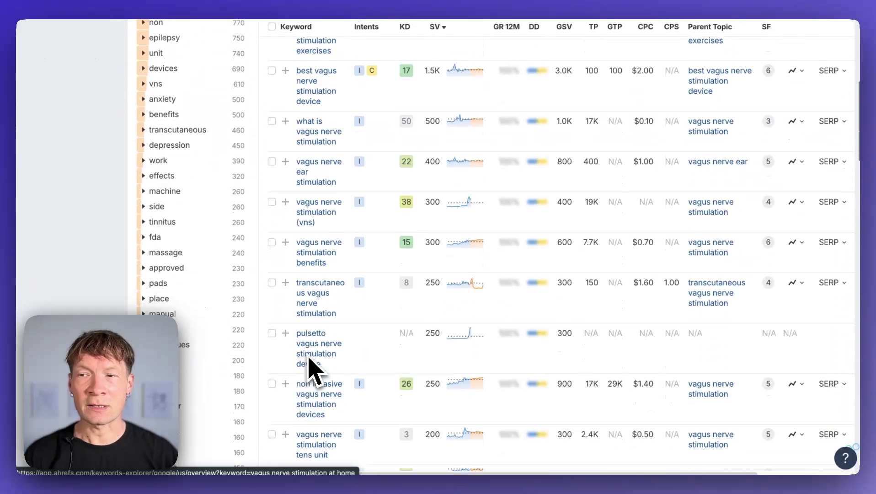
Examine the matching-terms list for vagus nerve stimulation, including keyword difficulty and search volume
scroll(320, 366, "up", 20)
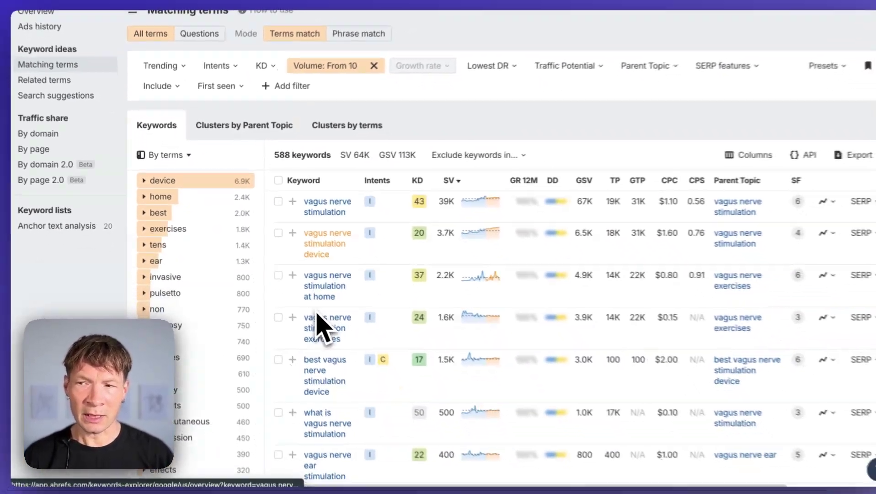
scroll(384, 425, "down", 15)
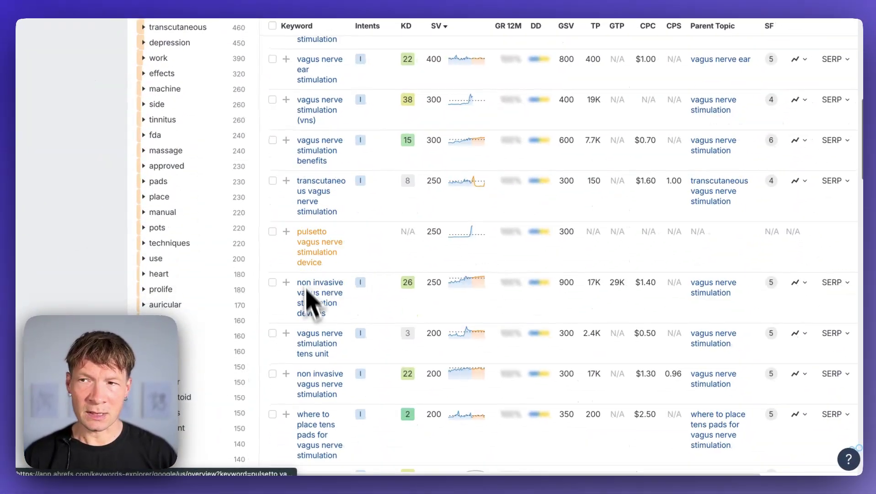
scroll(306, 258, "down", 12)
scroll(509, 66, "up", 20)
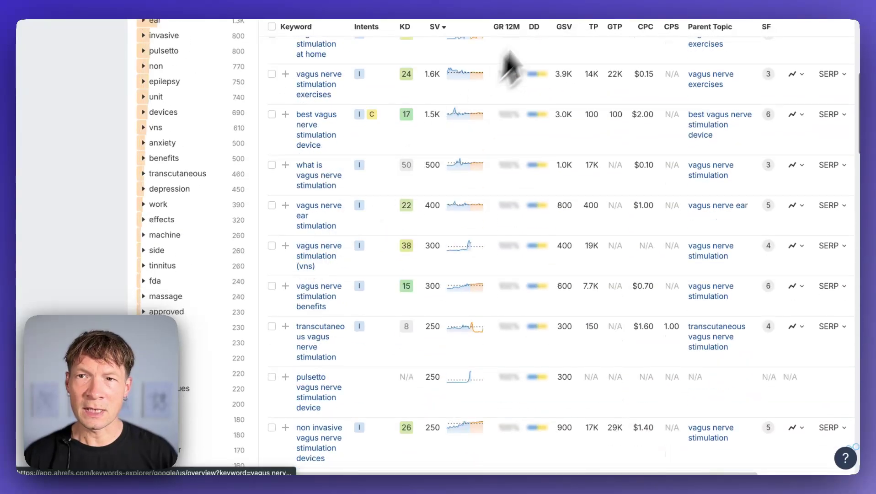
scroll(370, 249, "up", 8)
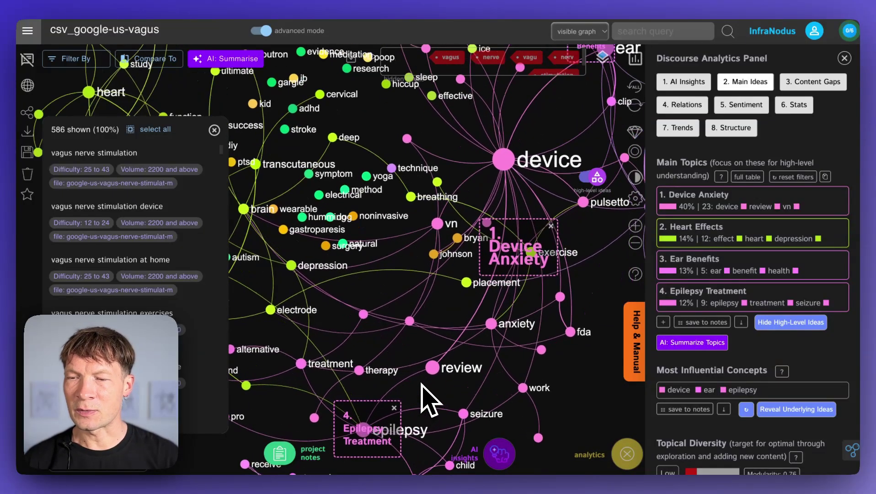
Switch to InfraNodus, examine the main topic clusters in the csv_google-us-vagus graph, and change its display to low-level ideas
scroll(428, 380, "down", 3)
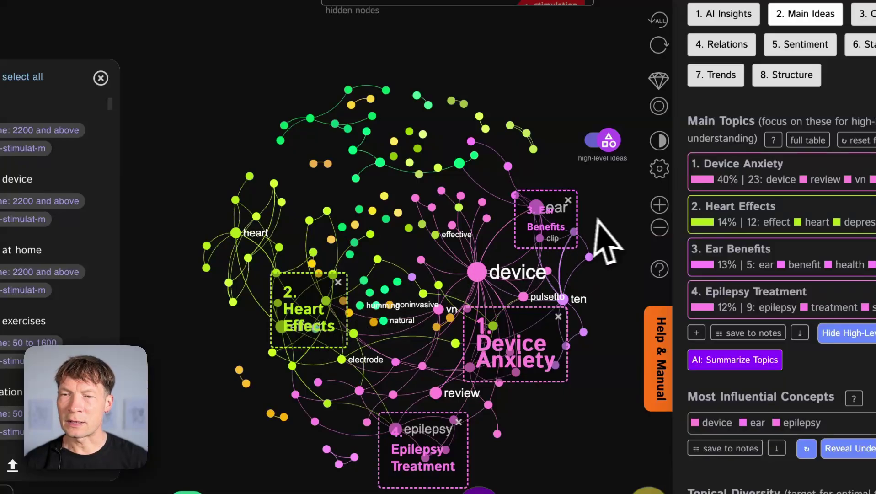
scroll(524, 253, "up", 2)
scroll(521, 249, "down", 2)
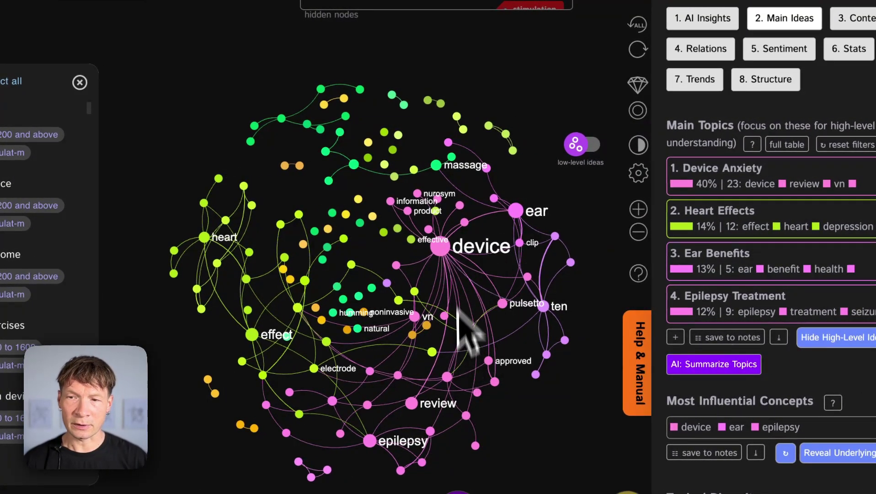
Filter the graph by the device and ear nodes, read through the matching keyword phrases, and clear both node selections
left_click(447, 250)
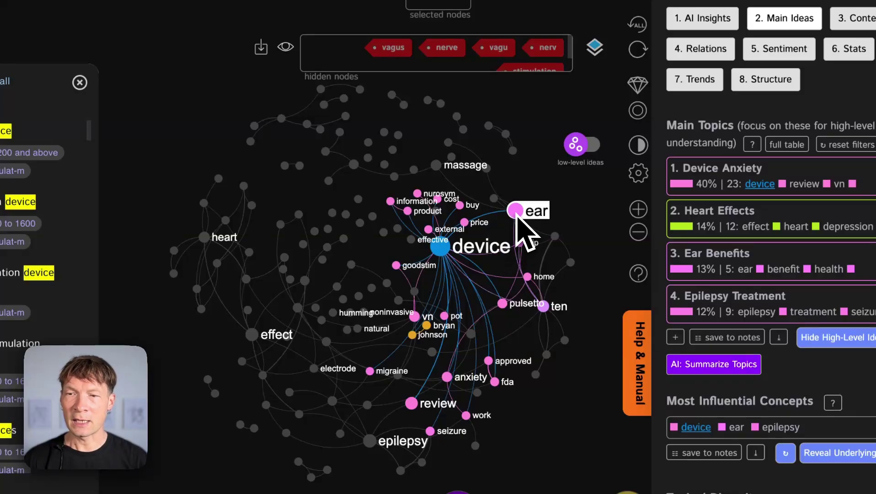
left_click(516, 213)
scroll(185, 320, "down", 5)
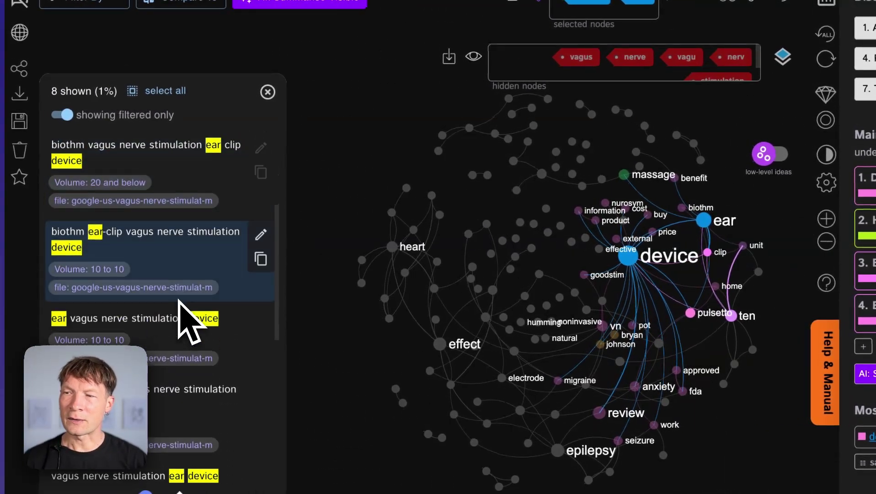
scroll(186, 320, "down", 5)
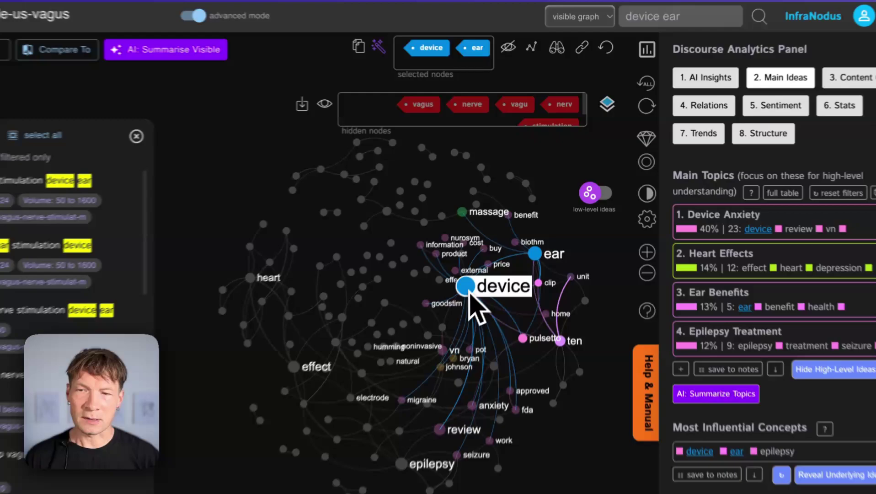
left_click(485, 254)
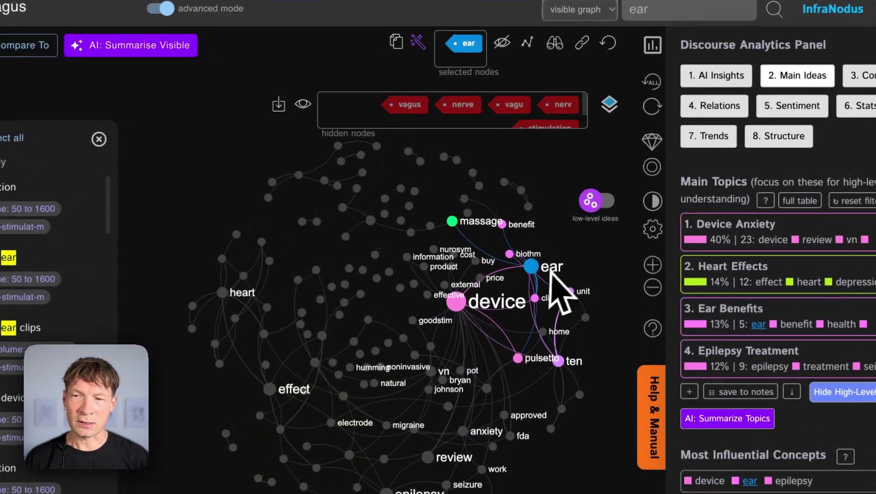
left_click(542, 227)
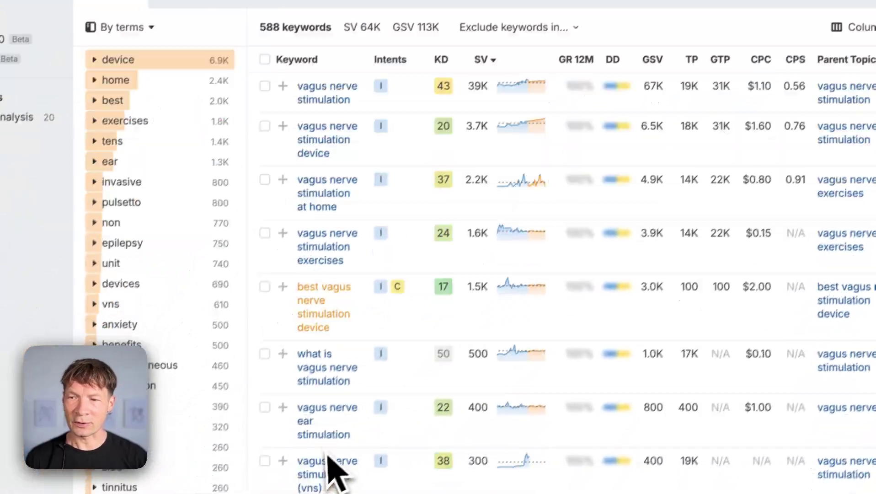
Switch to Ahrefs and search Keywords Explorer for "vagus nerve stimulation" in the United States
scroll(327, 454, "down", 20)
scroll(397, 211, "up", 20)
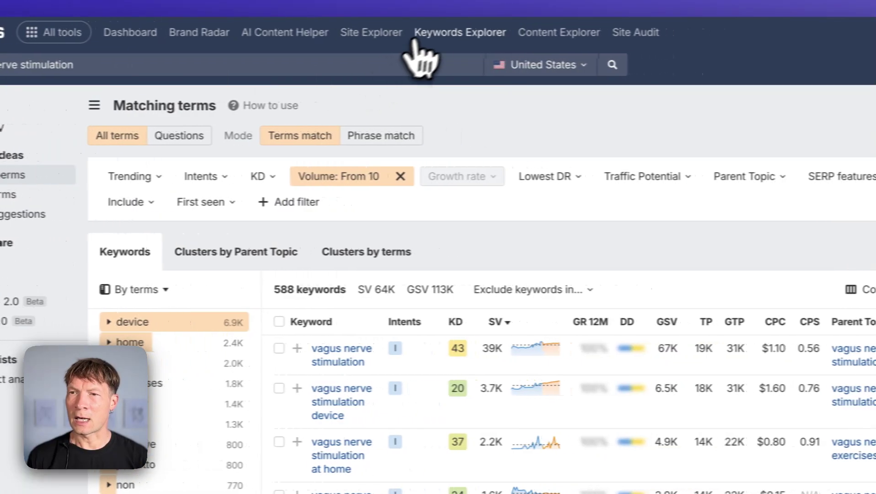
left_click(435, 33)
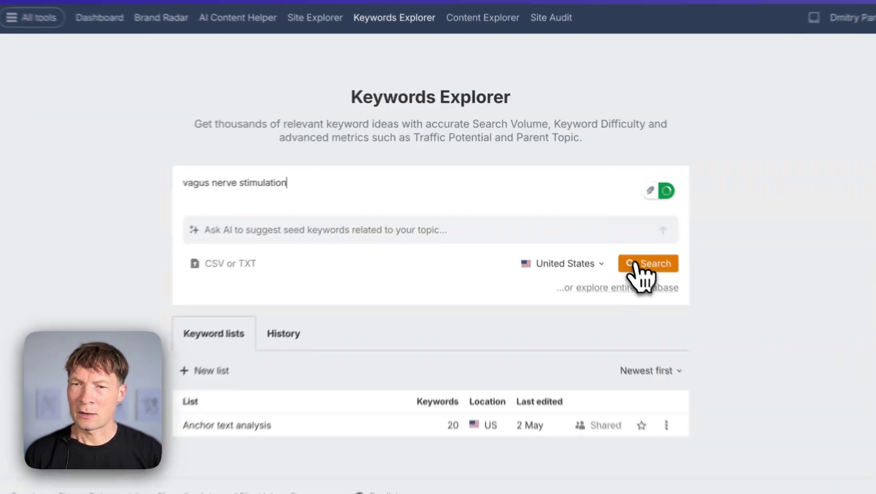
left_click(622, 238)
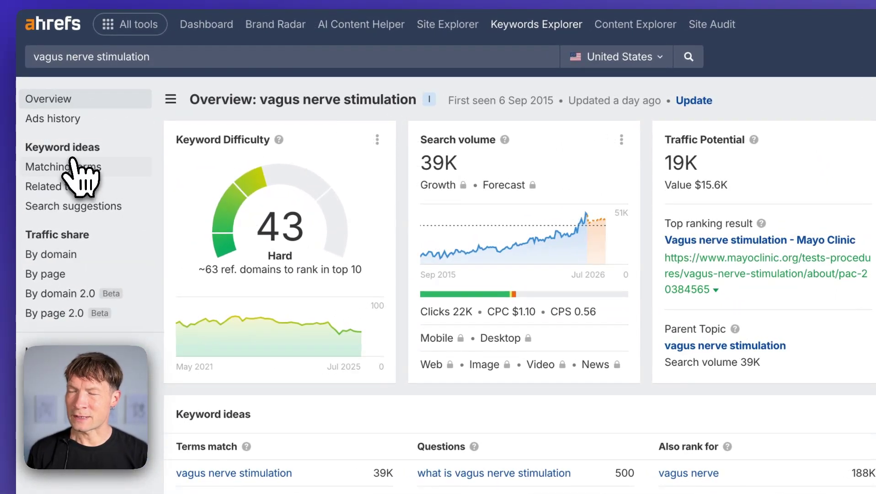
Open the matching terms for vagus nerve stimulation and look through the keyword list
left_click(72, 170)
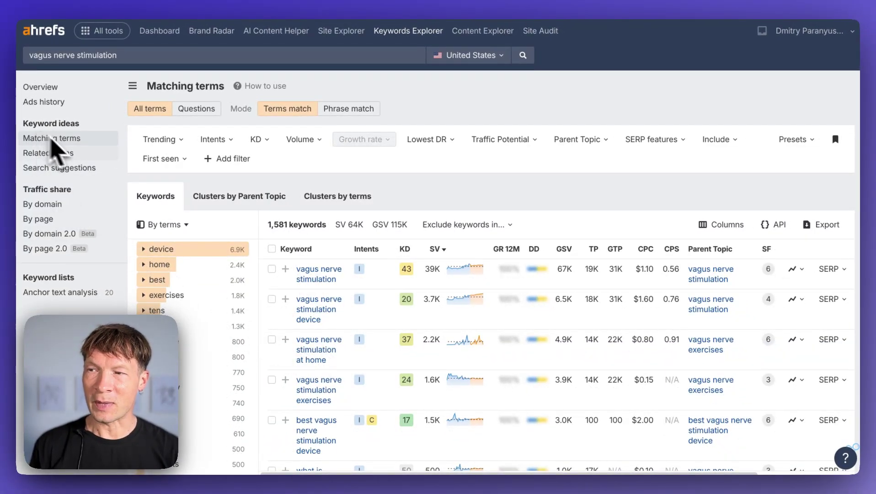
scroll(316, 329, "down", 15)
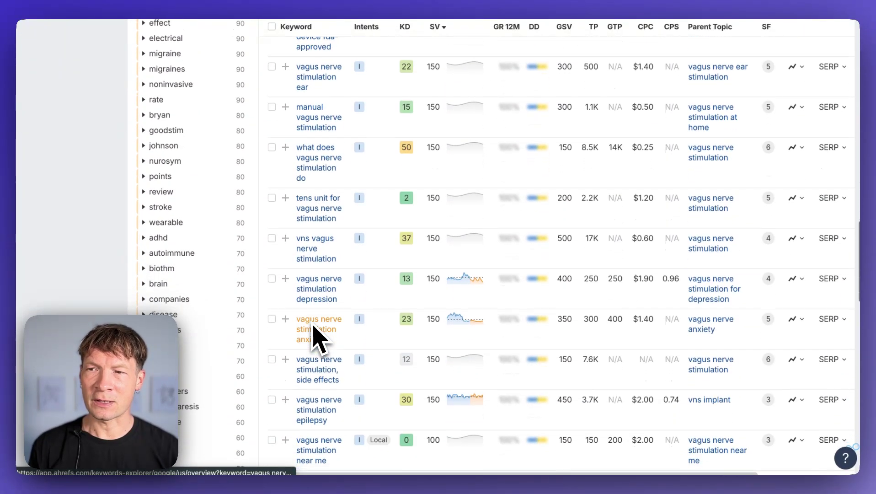
scroll(315, 329, "up", 15)
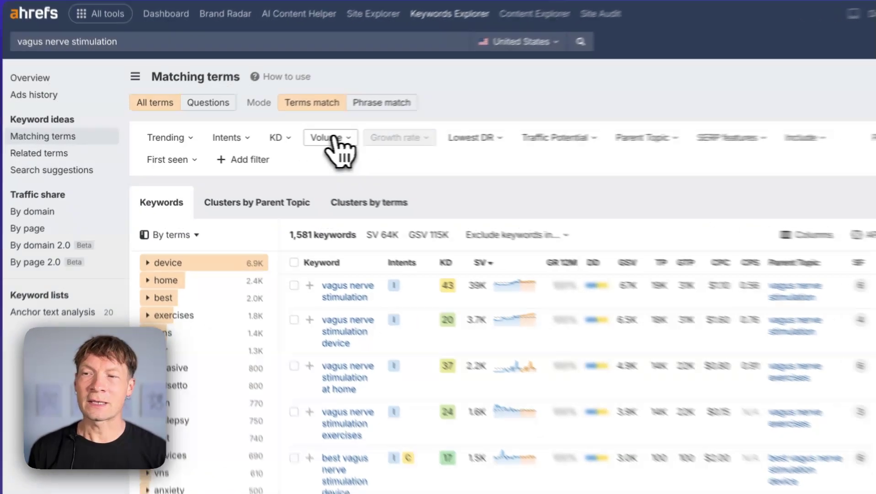
Filter the matching terms to a minimum search volume of 10 and show the results
left_click(305, 140)
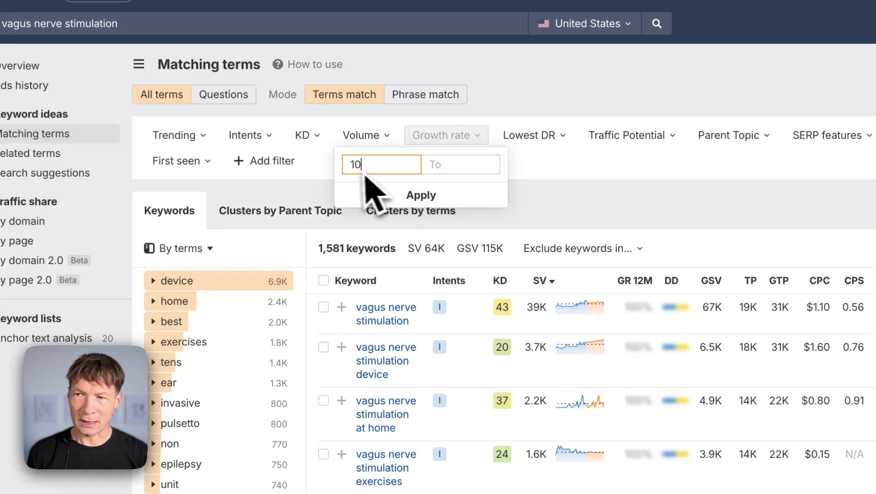
left_click(420, 197)
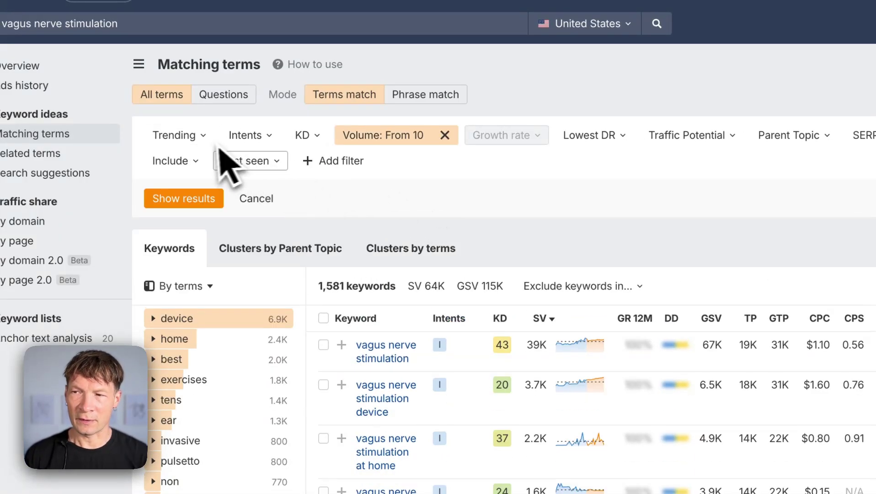
left_click(200, 201)
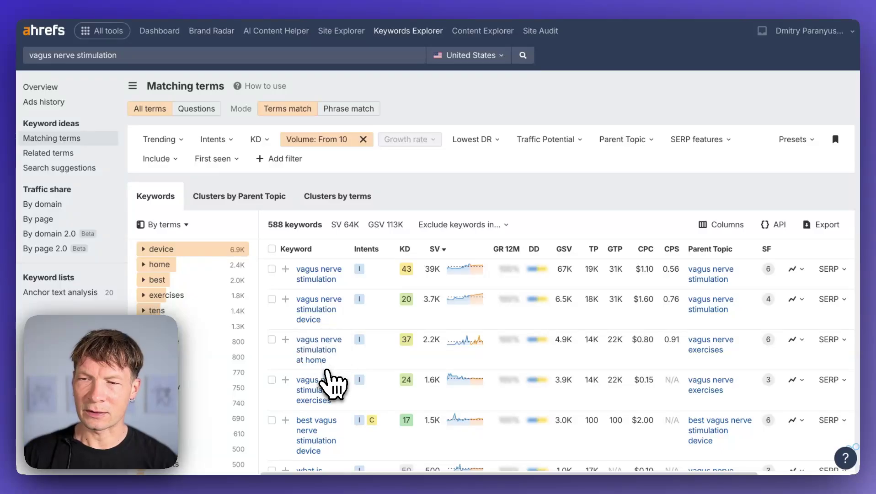
Look over the filtered keyword list and export it
scroll(331, 384, "down", 20)
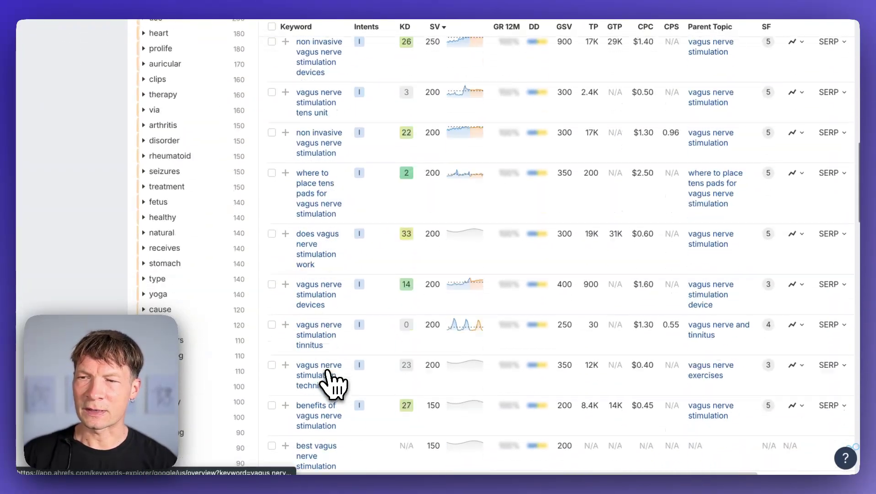
scroll(331, 384, "up", 20)
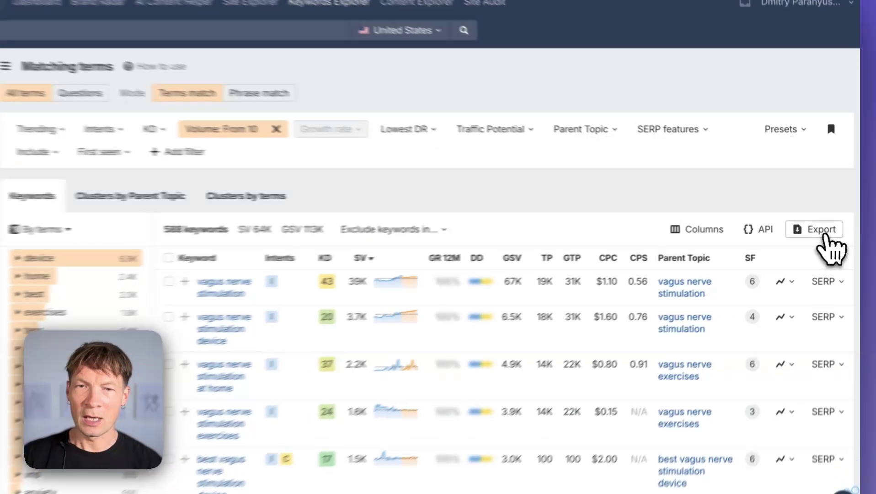
left_click(820, 225)
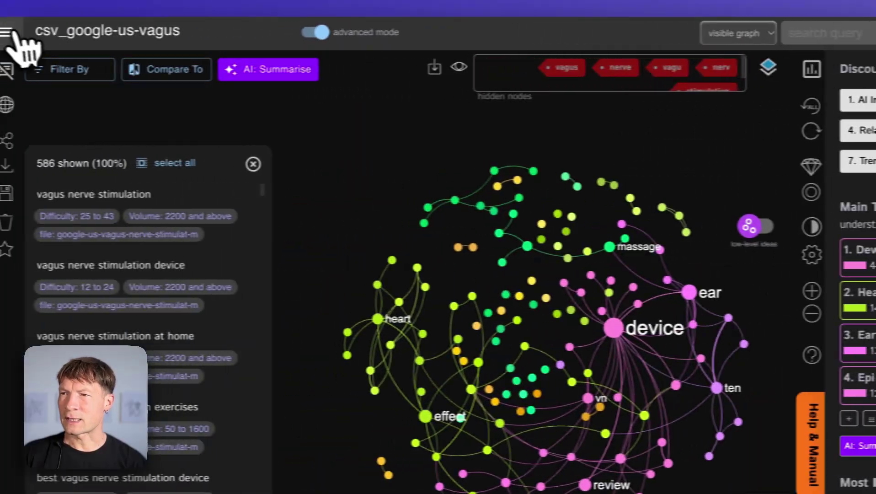
Switch to InfraNodus, start a text and file analysis, and upload the exported matching-terms CSV file
left_click(21, 41)
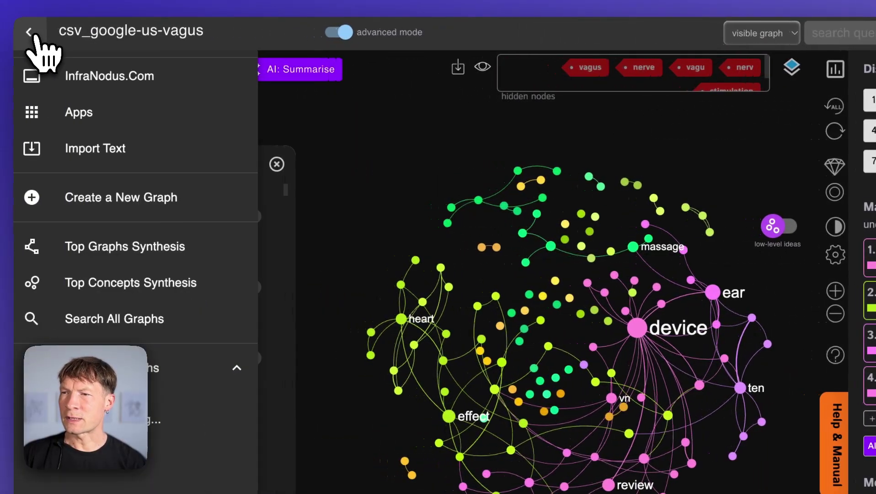
left_click(117, 126)
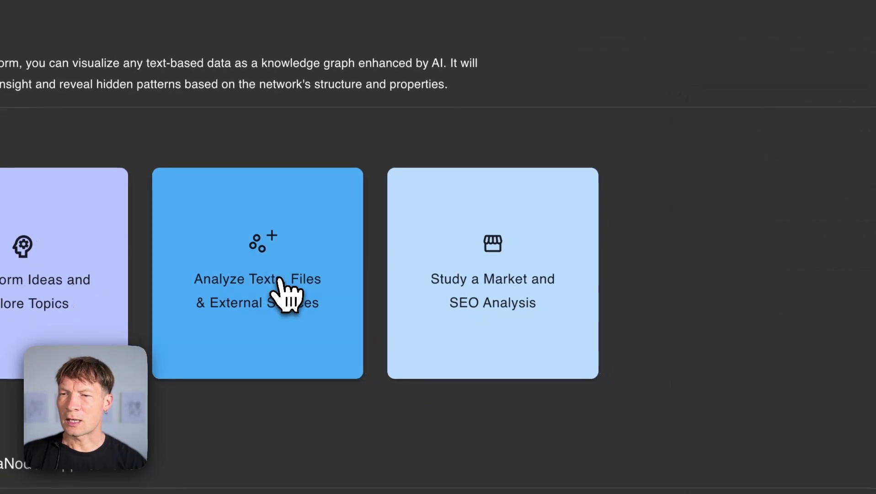
left_click(288, 293)
left_click(472, 311)
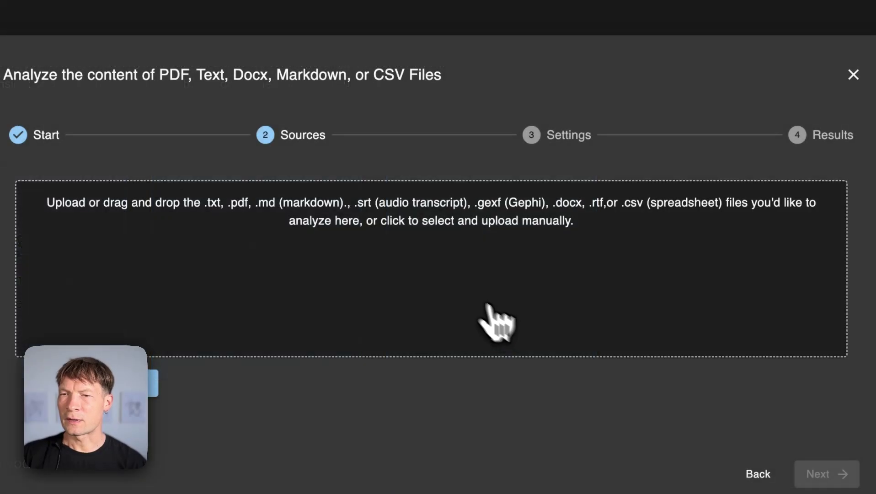
left_click(430, 274)
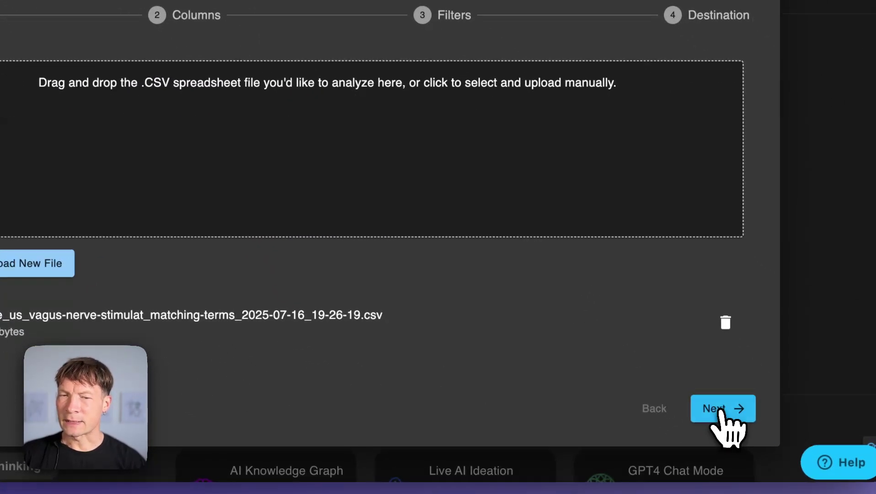
Proceed to the column selection and choose only the Keyword column for analysis
left_click(728, 426)
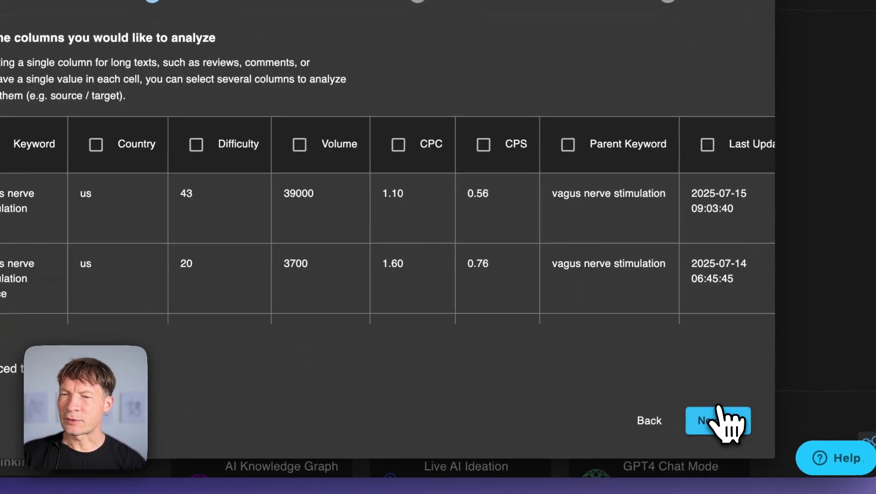
left_click(208, 222)
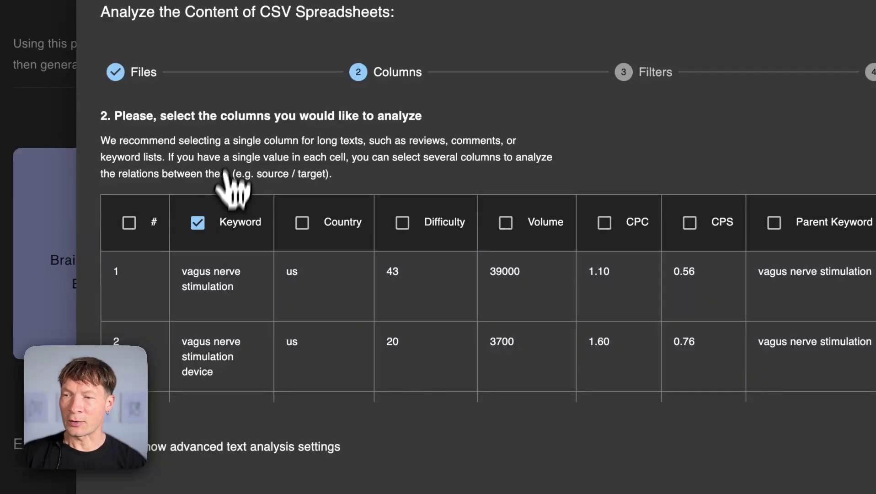
scroll(231, 366, "down", 3)
scroll(235, 357, "up", 2)
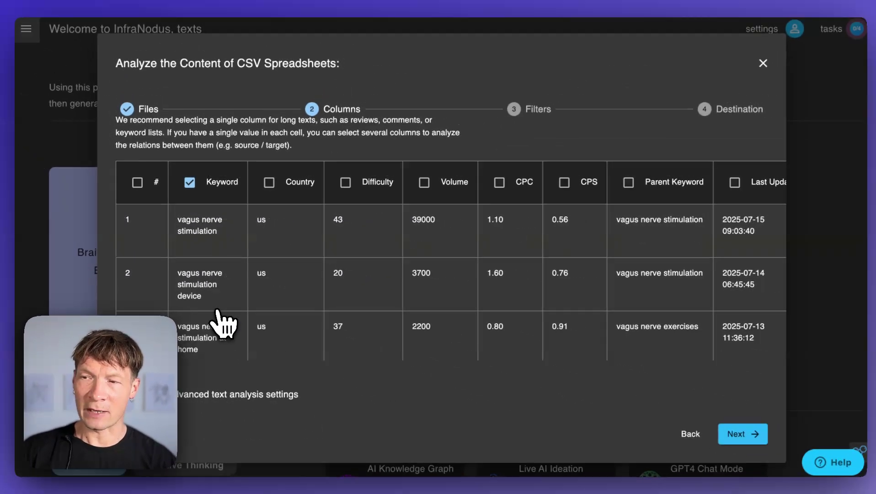
scroll(229, 293, "up", 2)
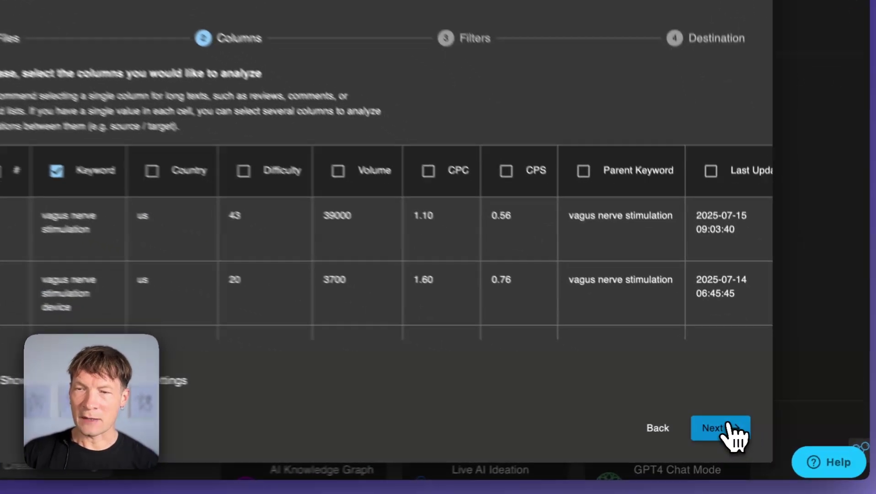
Use the Difficulty and Volume columns as filter tags and continue to the import destination
left_click(745, 432)
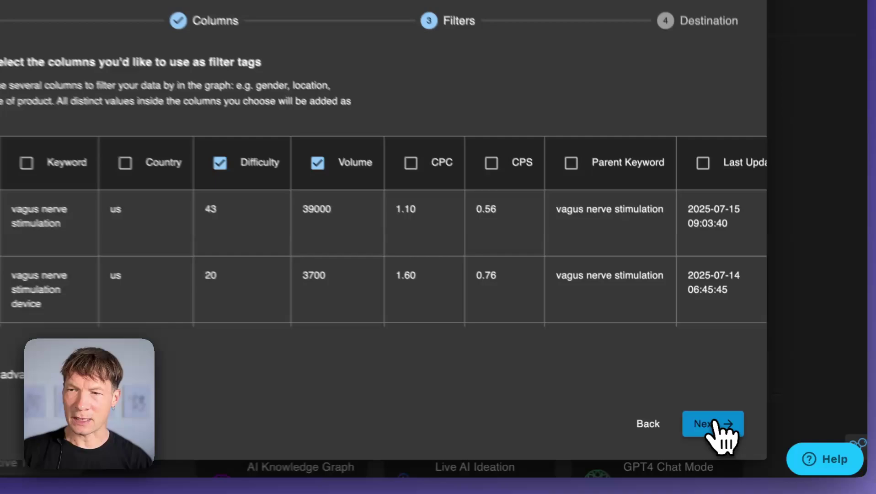
left_click(734, 431)
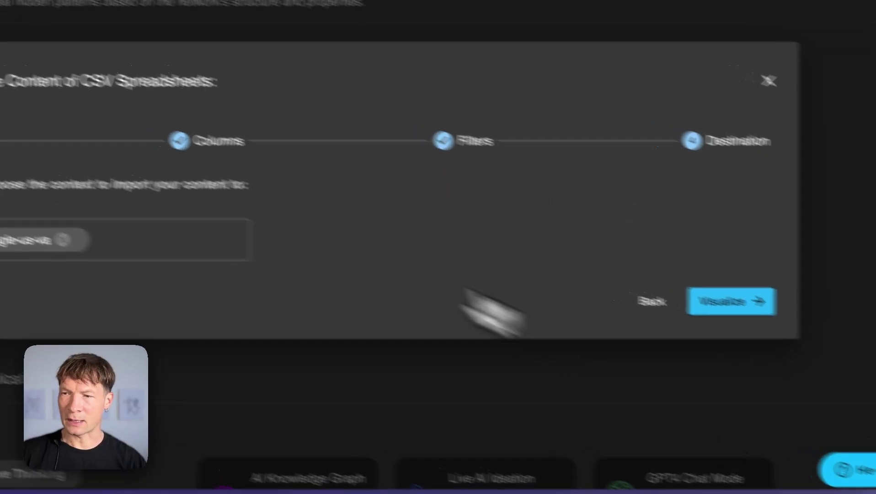
Set the import destination context to csv_google-us-vagus-nerve
left_click(204, 188)
type("gus")
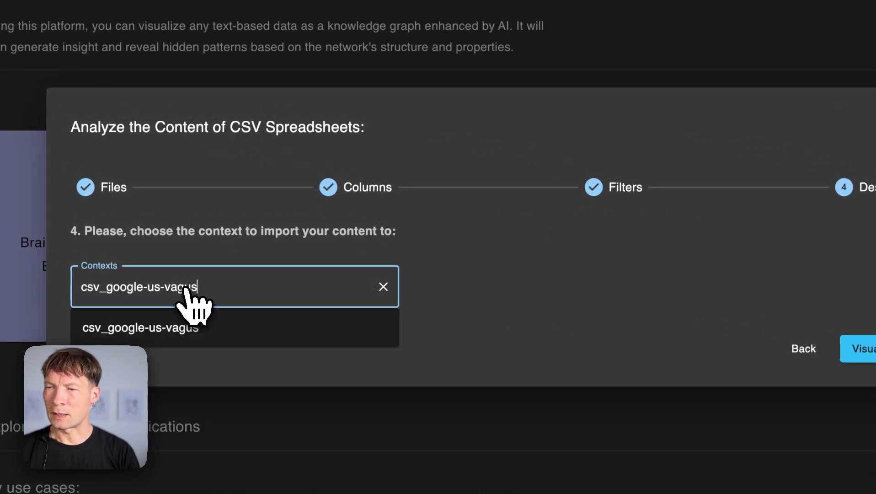
type("-nerve")
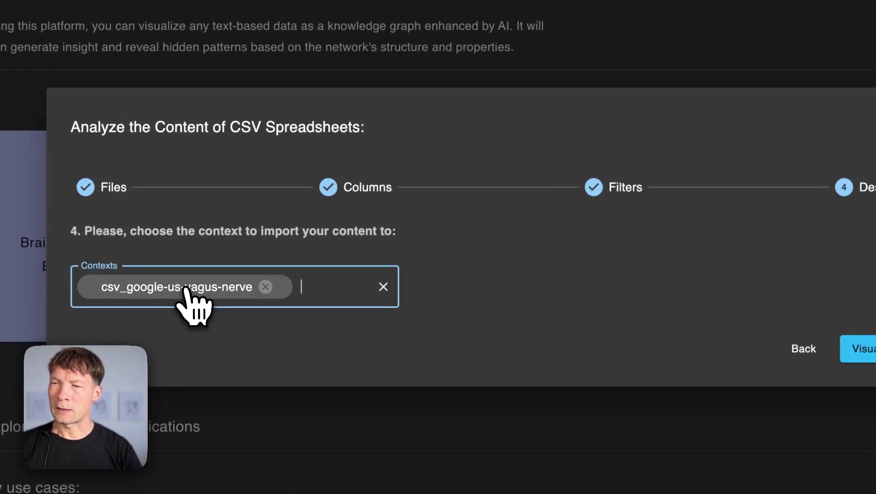
Visualize the imported keywords as a knowledge graph and review its main topics
left_click(869, 353)
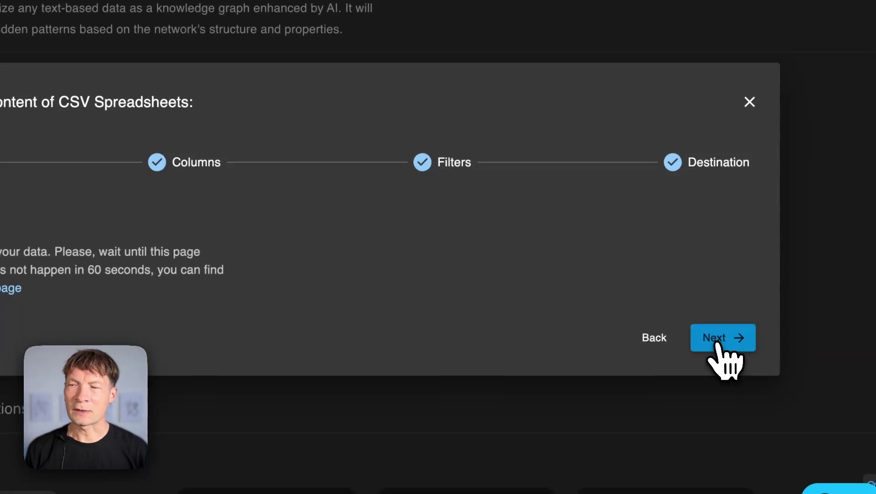
left_click(716, 344)
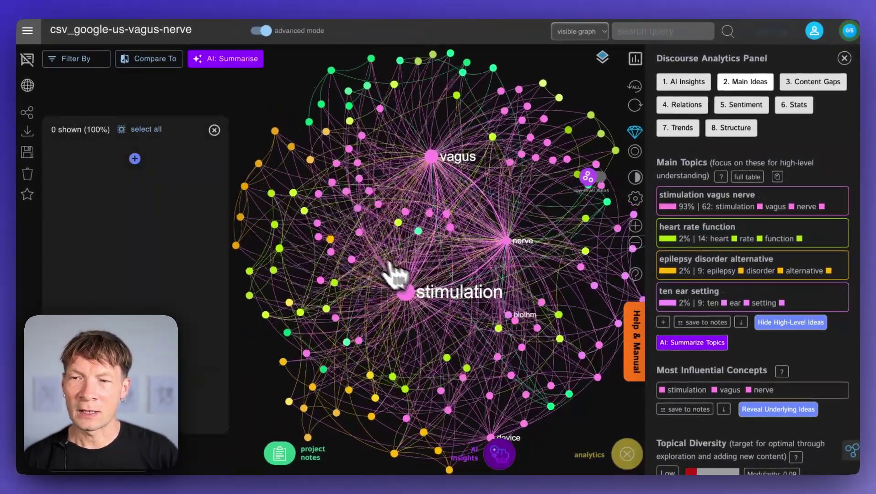
scroll(130, 270, "down", 2)
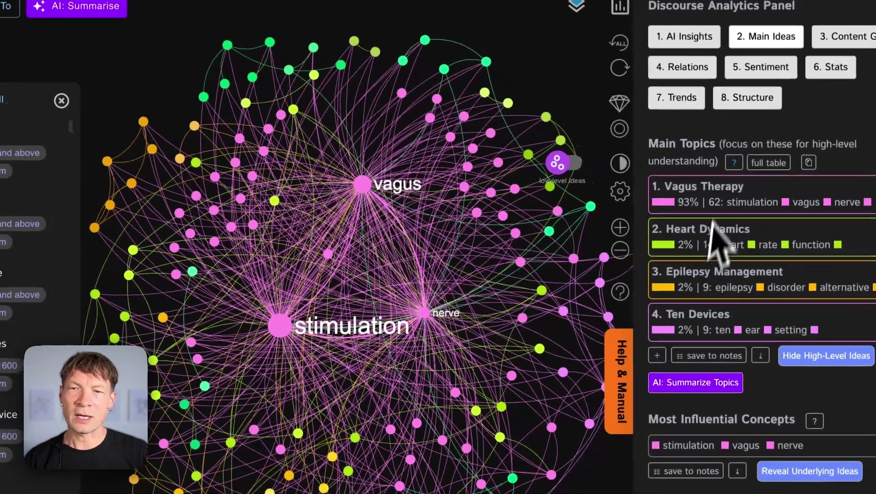
left_click(740, 190)
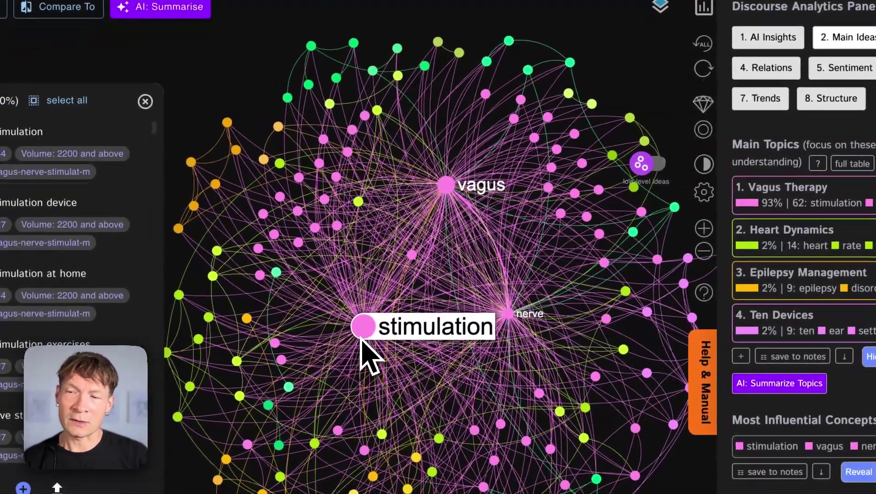
Hide the stimulation, vagus and nerve nodes from the graph and review the recalculated main topics
left_click(361, 338)
left_click(447, 185)
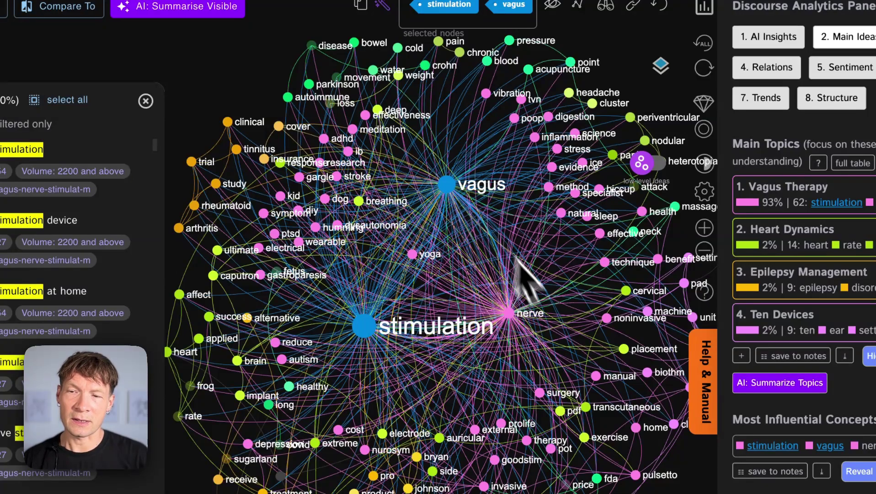
left_click(510, 315)
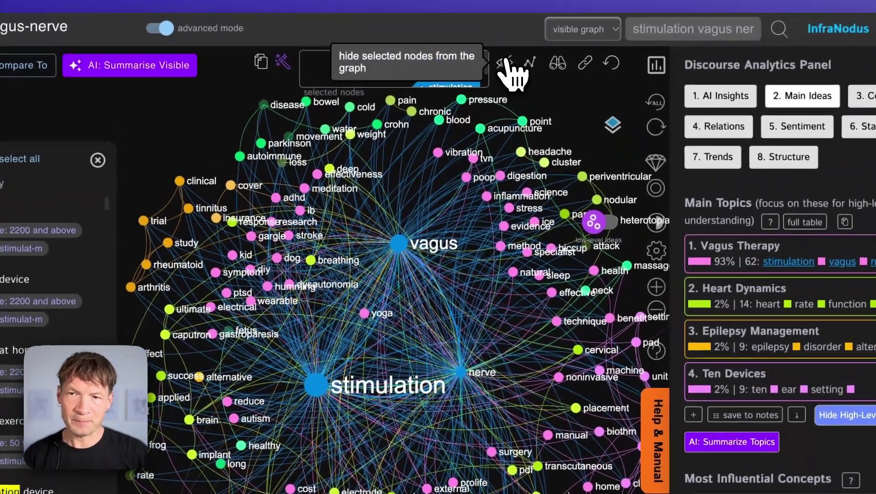
left_click(553, 5)
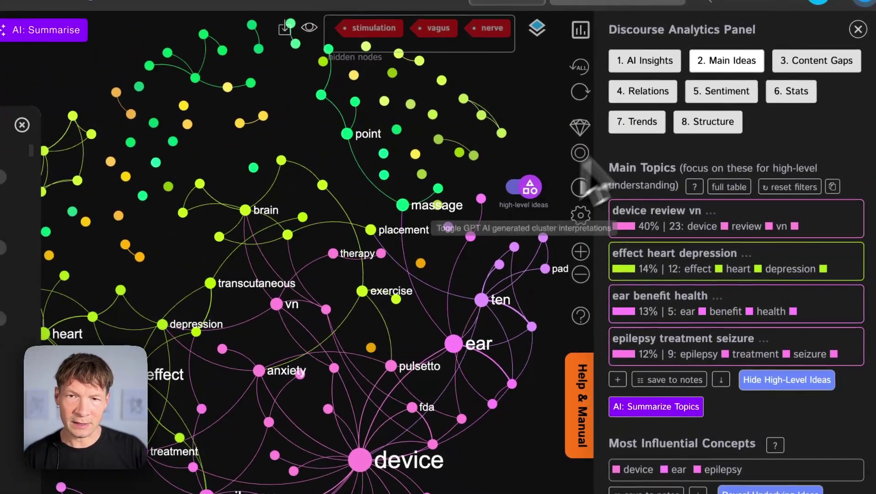
left_click(746, 59)
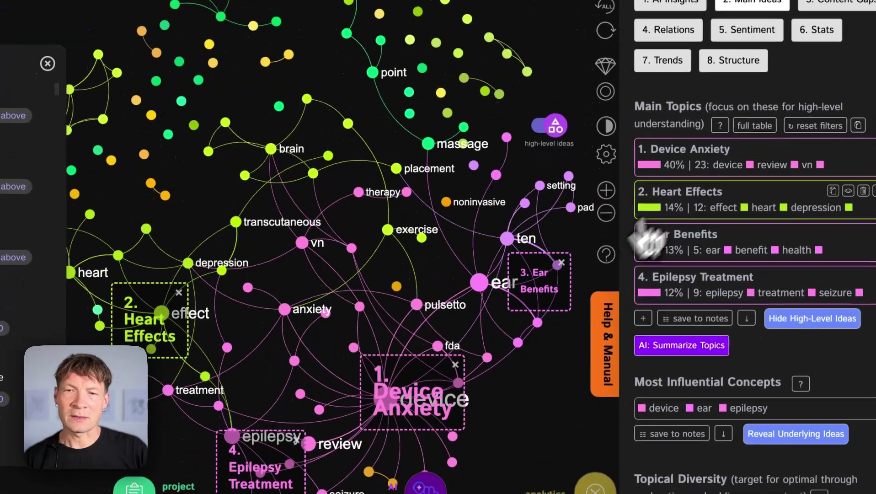
mouse_move(642, 214)
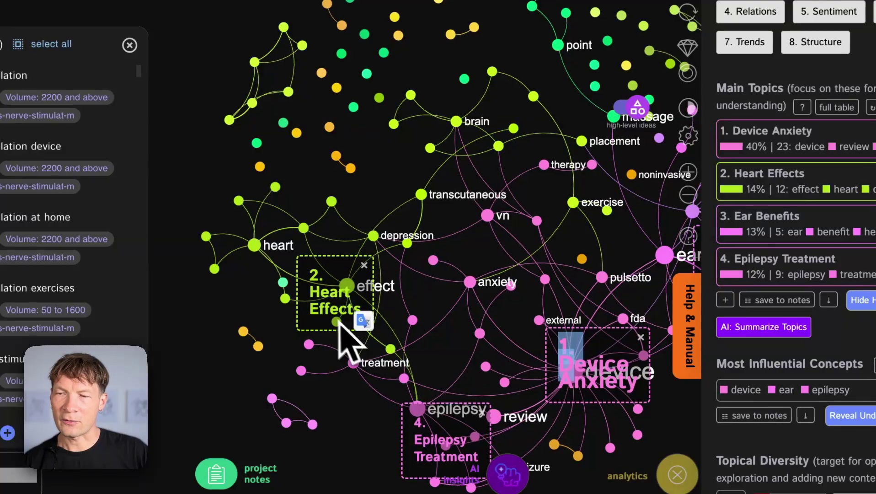
Switch to Ahrefs and look through the matching-terms keyword list for comparison with the graph
left_click(309, 367)
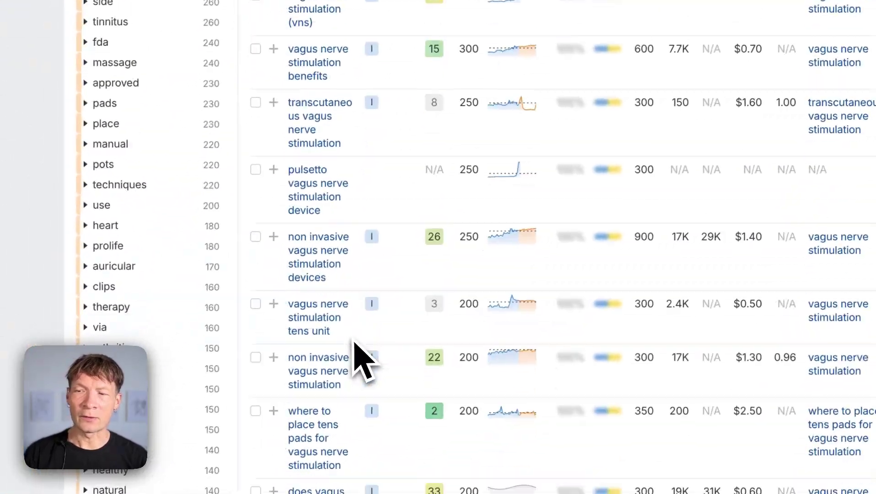
scroll(354, 341, "down", 10)
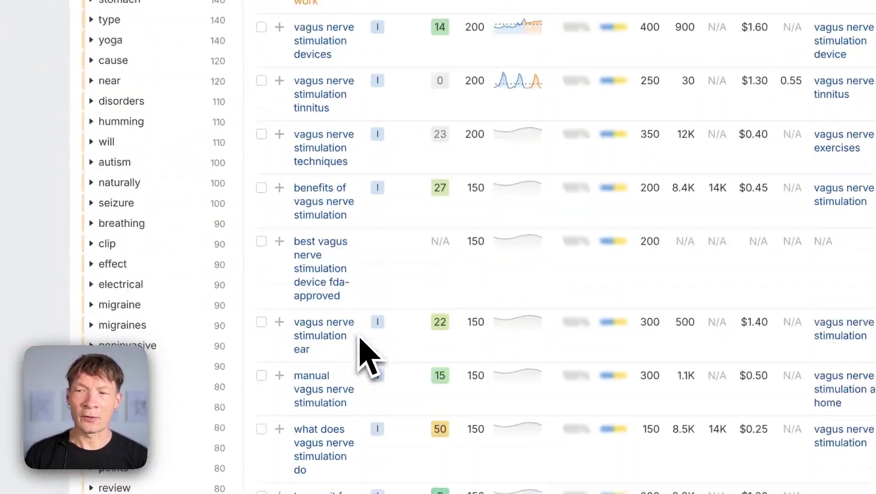
scroll(359, 337, "up", 20)
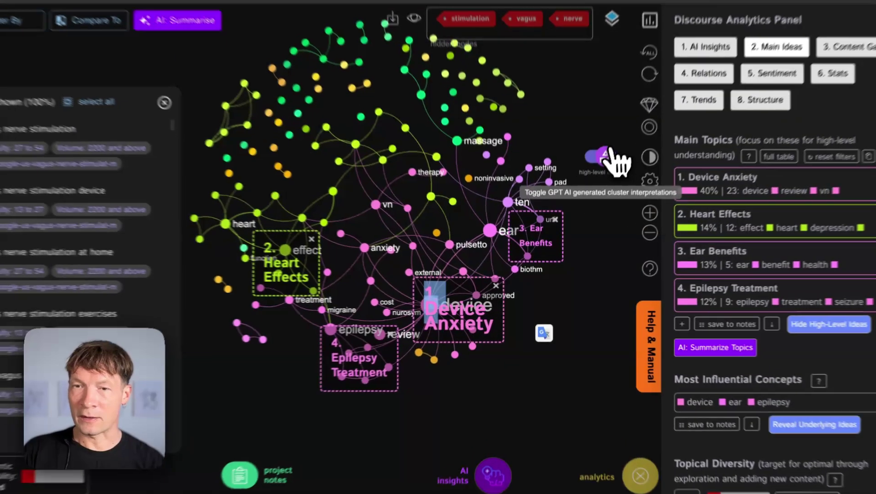
Switch back to InfraNodus and change the graph from high-level topic labels to low-level ideas
left_click(593, 176)
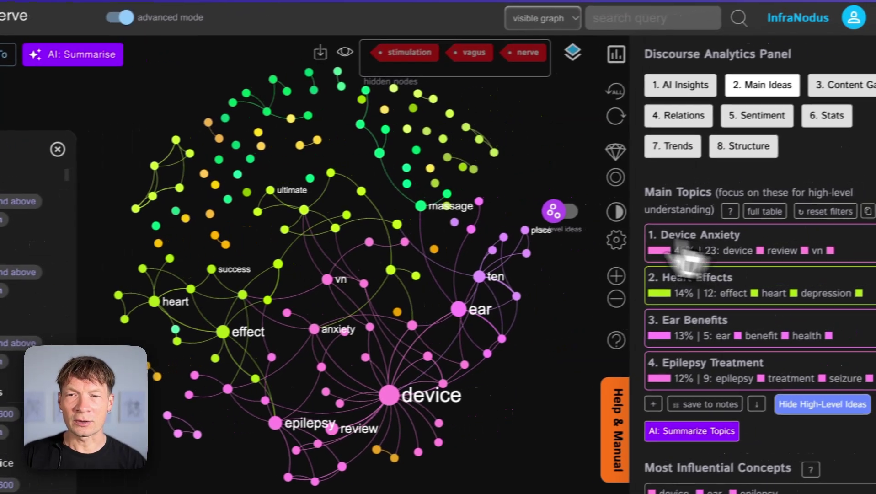
left_click(627, 201)
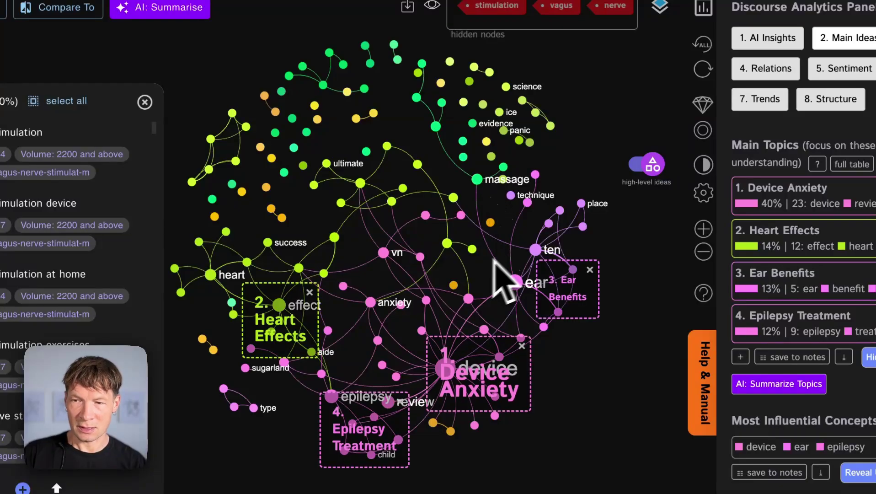
left_click(642, 173)
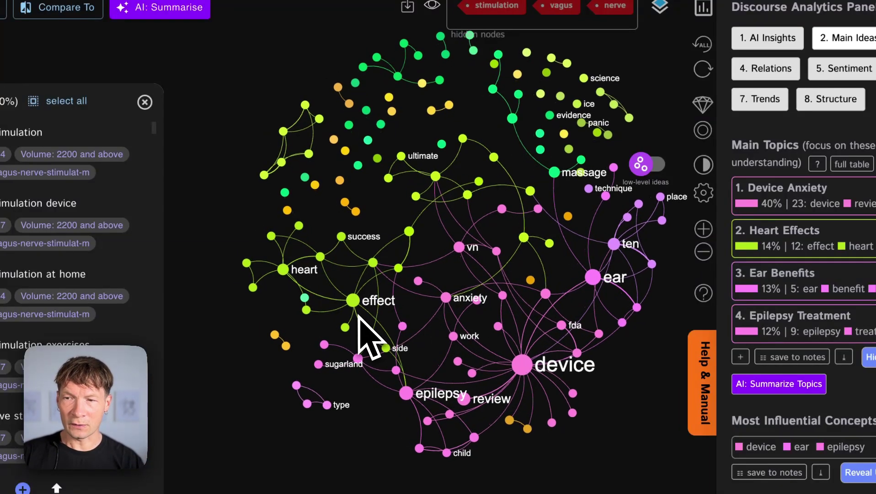
Select the heart and effect nodes in the graph to filter the keyword statements containing both
scroll(348, 352, "up", 5)
left_click_drag(339, 350, 379, 315)
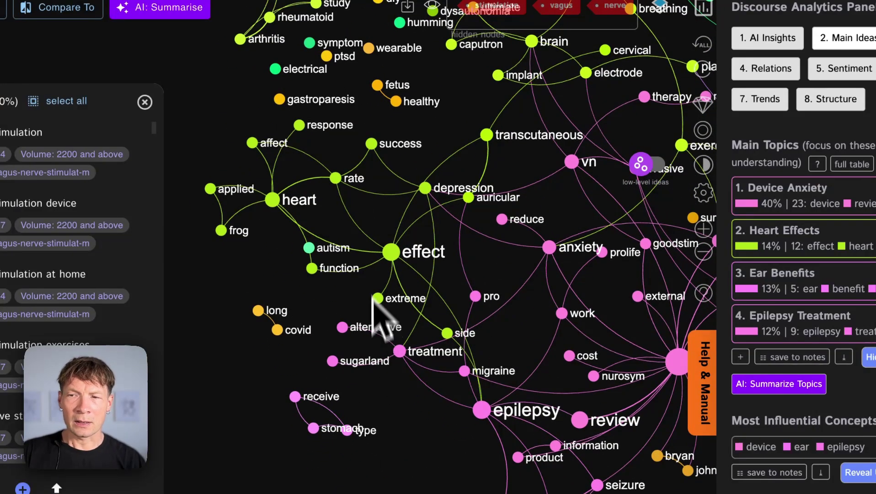
left_click(271, 199)
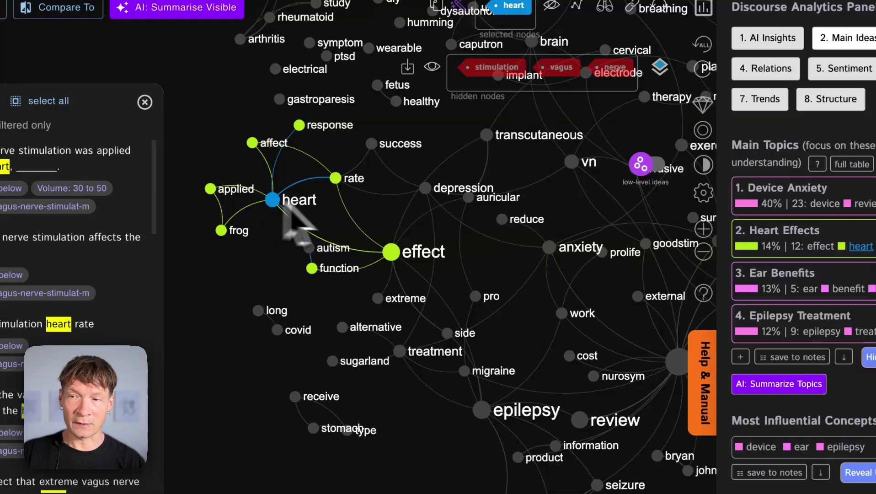
left_click(392, 252)
Read through the filtered keyword statements about heart and effect, including their search volume tags
scroll(87, 293, "down", 2)
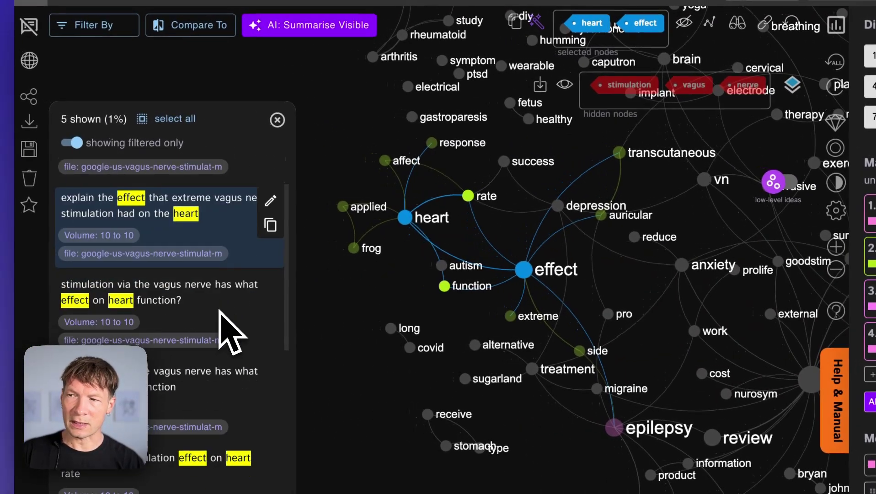
scroll(89, 298, "up", 2)
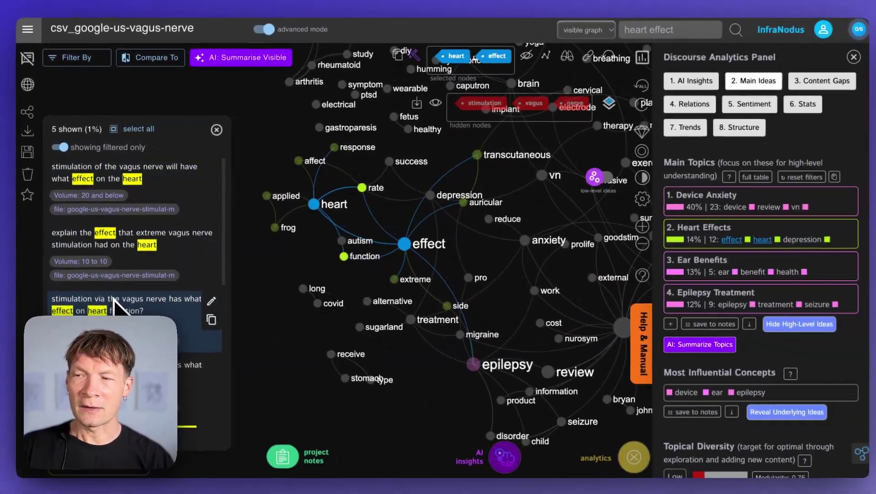
scroll(161, 361, "down", 1)
scroll(126, 313, "down", 5)
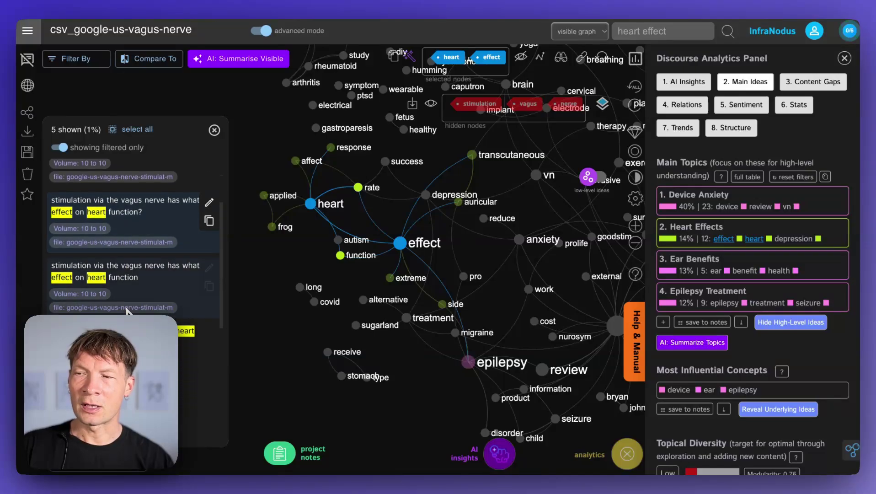
scroll(127, 311, "up", 3)
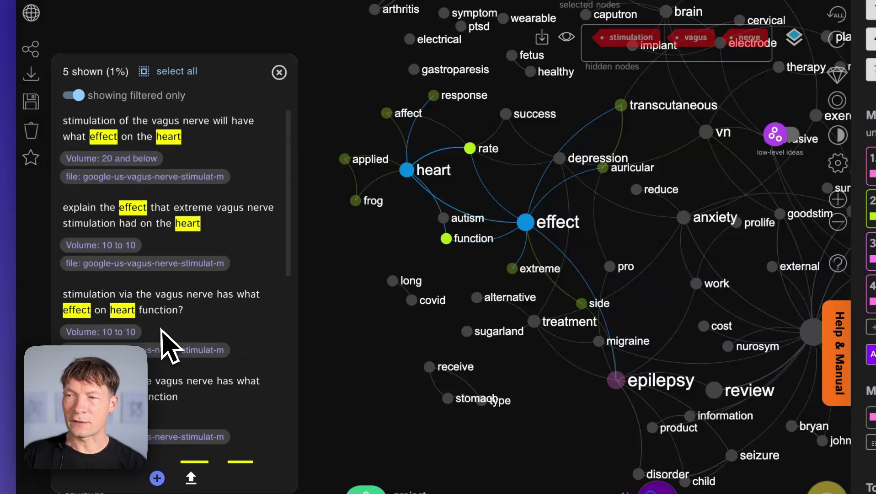
scroll(229, 231, "down", 6)
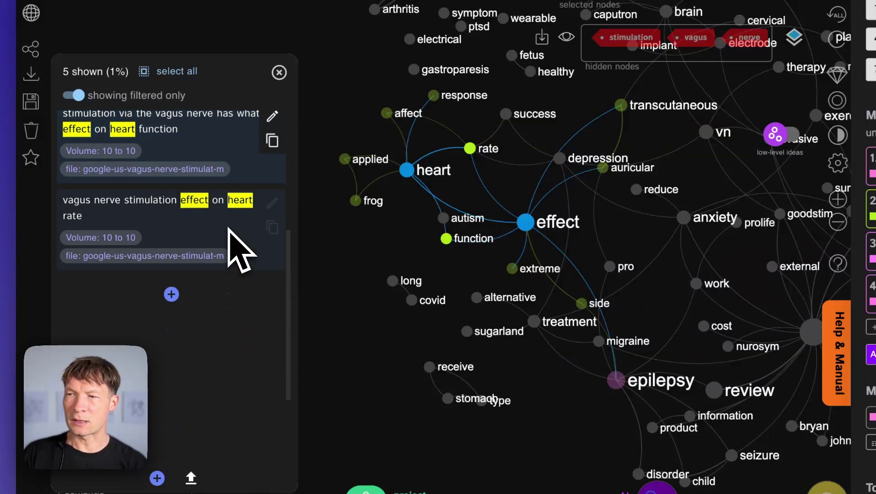
scroll(229, 231, "down", 2)
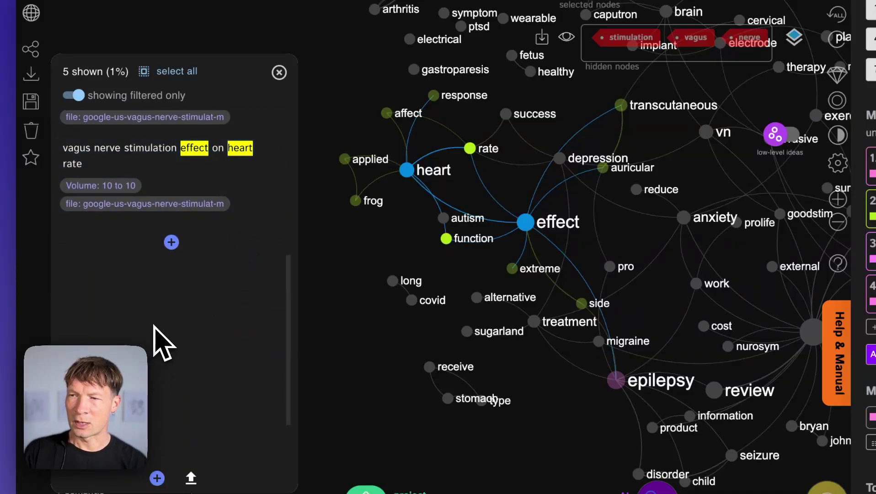
scroll(150, 208, "up", 10)
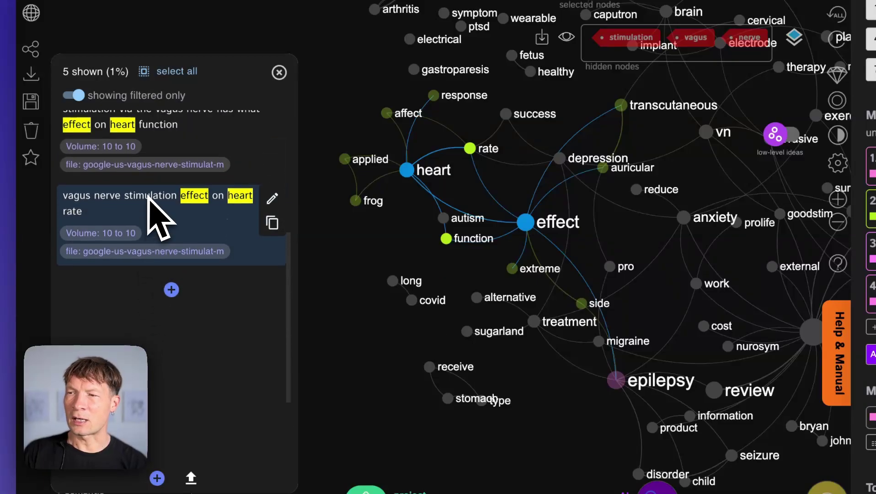
scroll(192, 195, "up", 3)
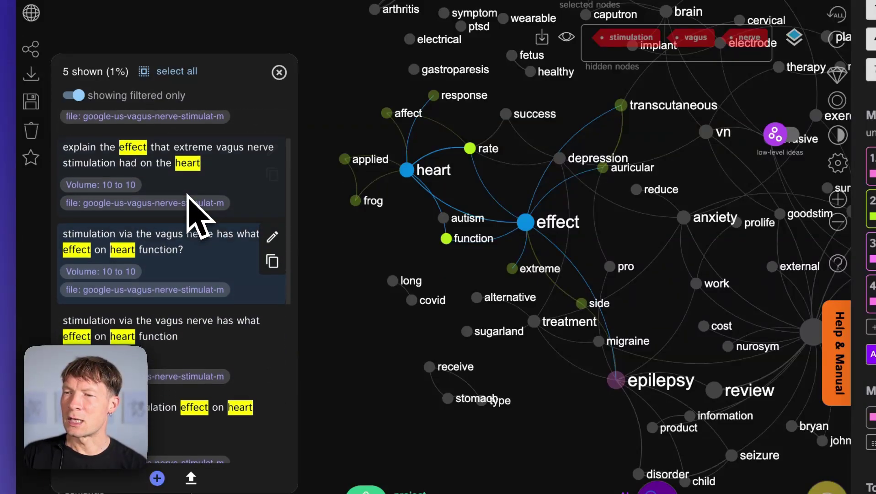
scroll(195, 208, "down", 4)
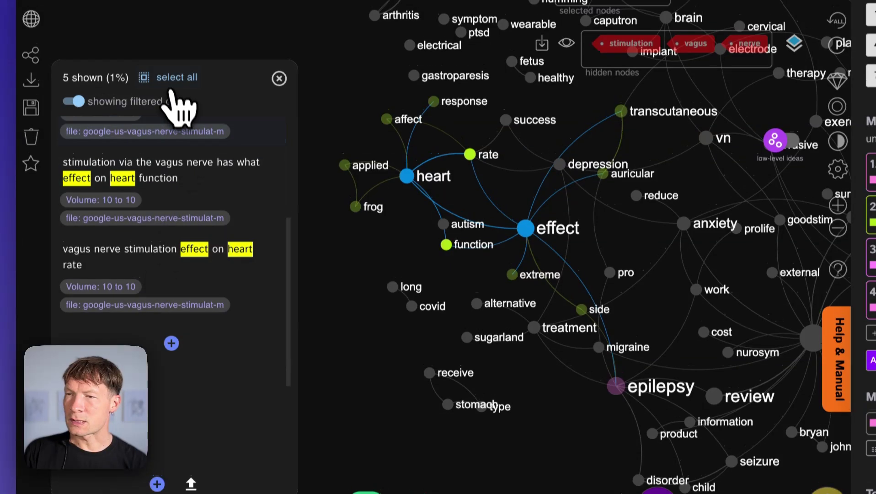
Copy all the filtered heart and effect statements and paste them into the project notes
left_click(170, 71)
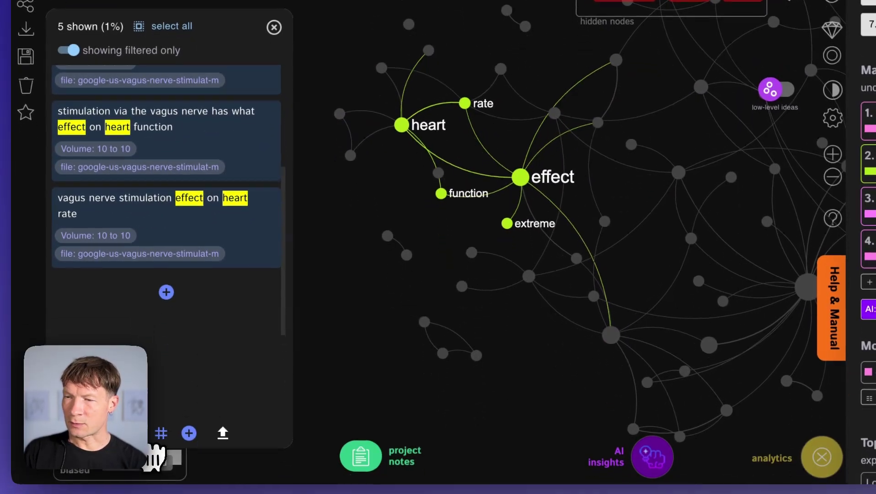
left_click(155, 456)
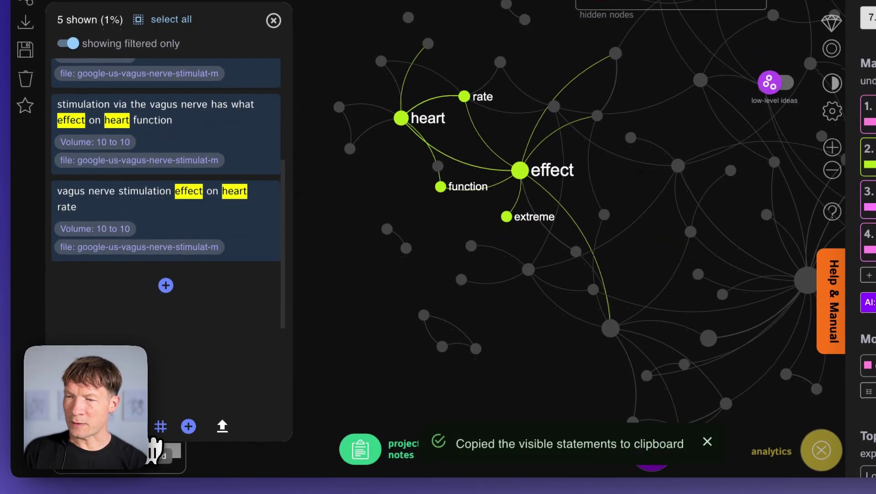
left_click(368, 454)
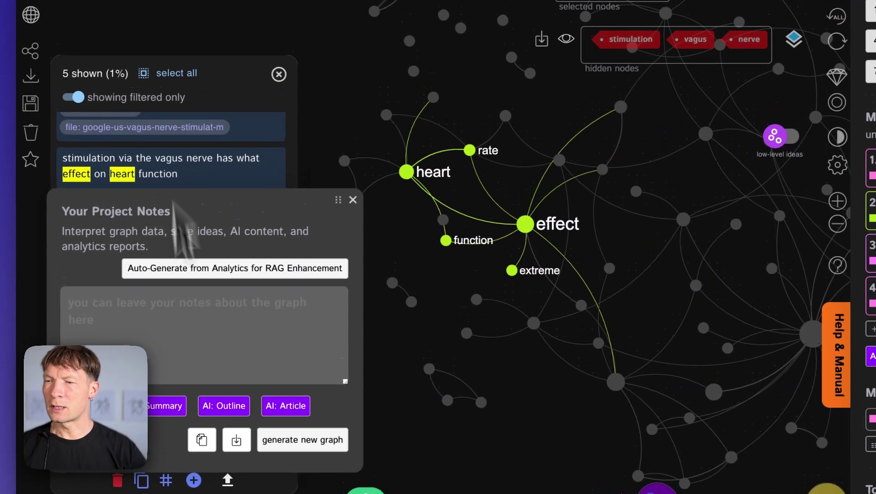
left_click(183, 270)
key("ctrl+v")
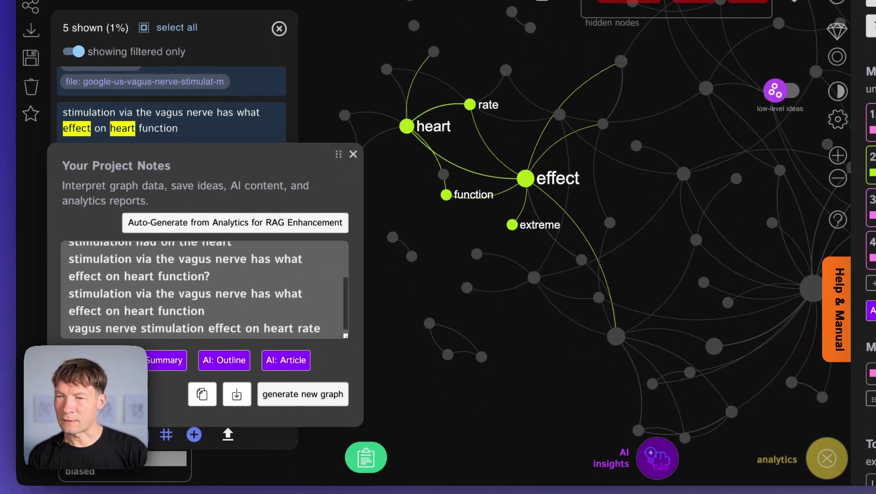
Generate an AI outline from the project notes, and close the notes and outline windows after reviewing it
scroll(179, 283, "up", 2)
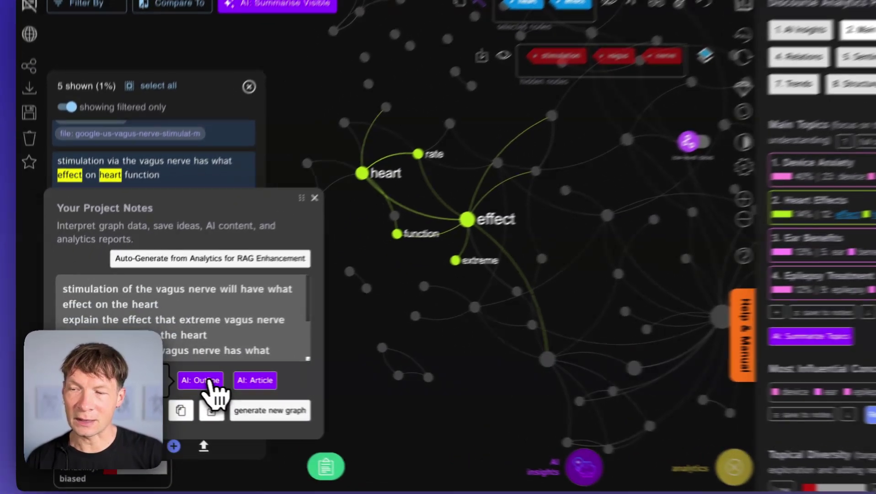
left_click(184, 381)
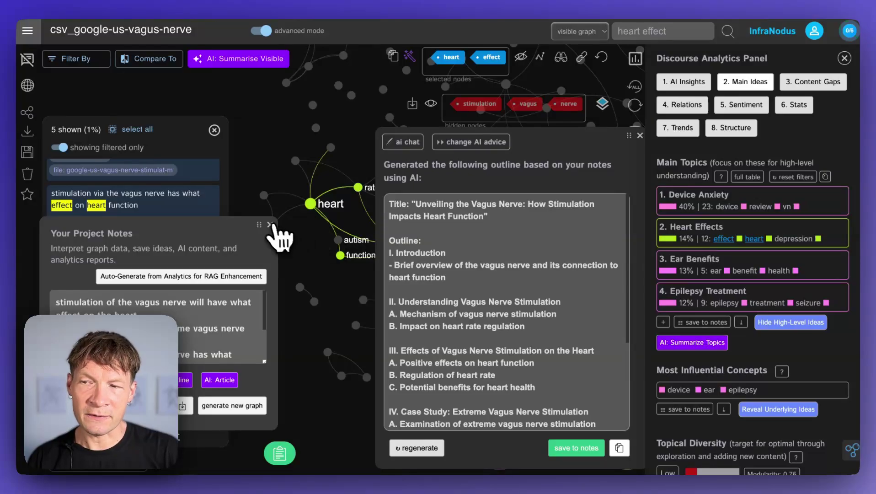
left_click(270, 225)
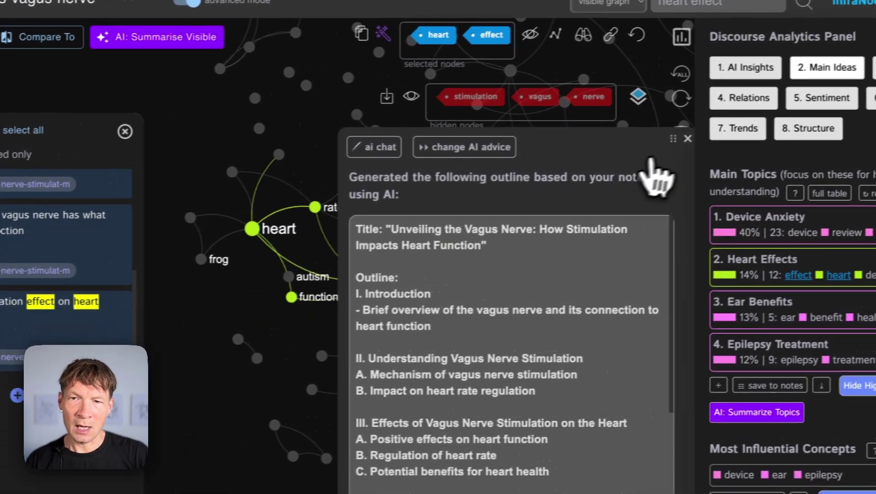
left_click(671, 140)
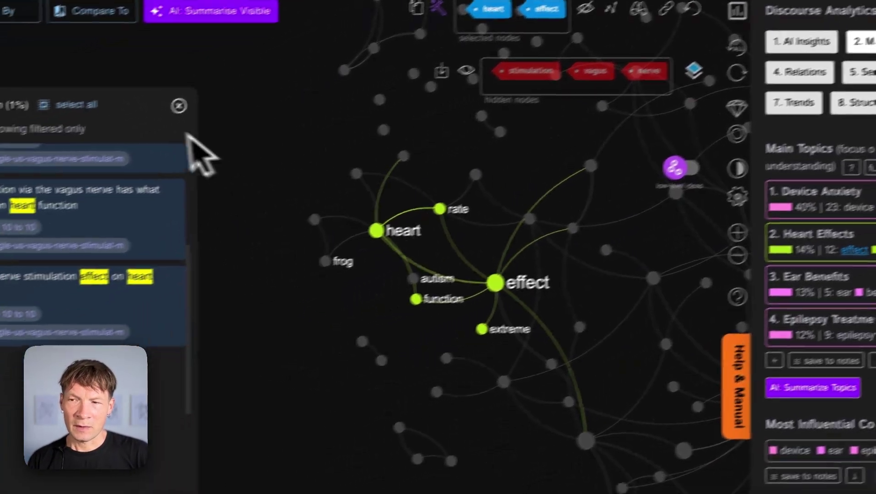
scroll(145, 319, "up", 5)
scroll(153, 366, "down", 9)
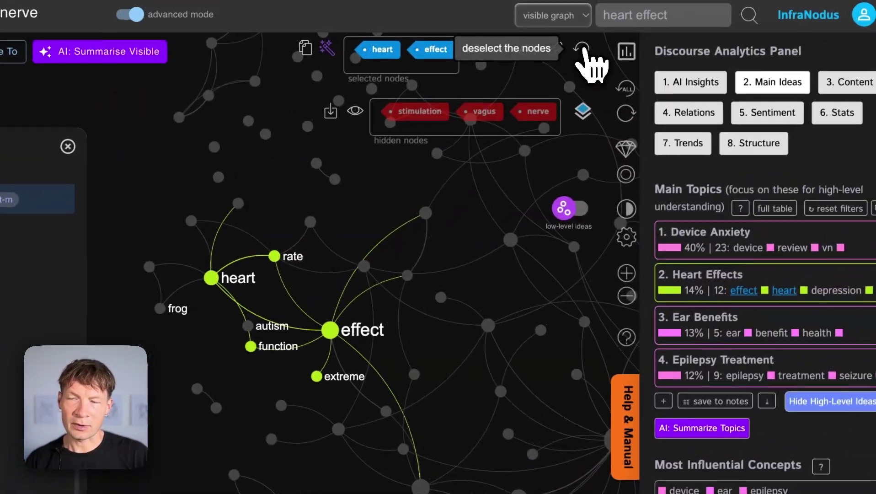
Deselect the heart and effect nodes and switch the graph to high-level ideas
left_click(583, 48)
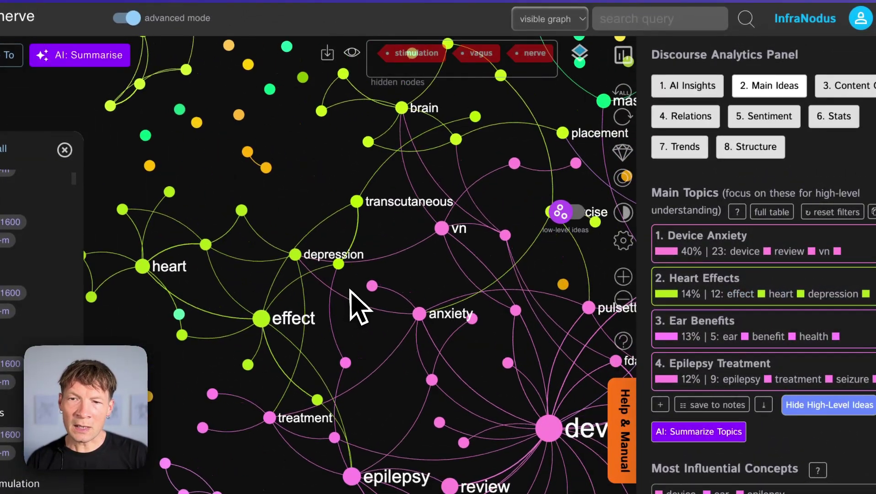
left_click(583, 212)
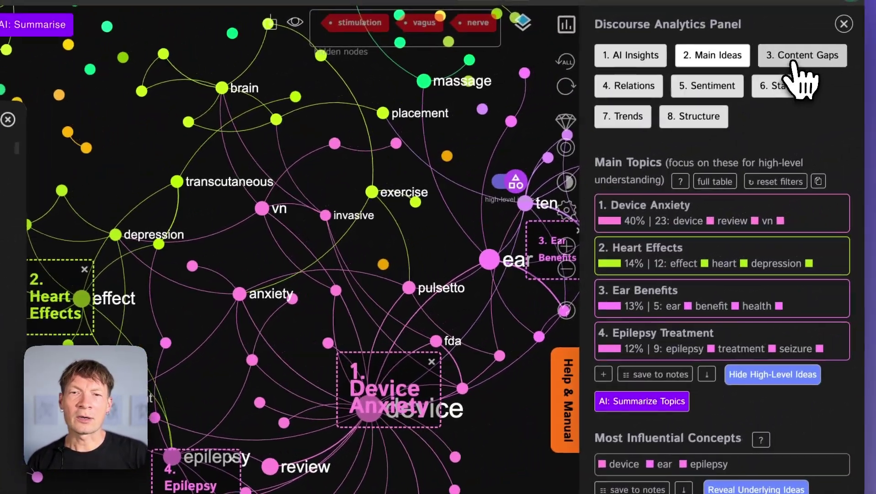
Open the content gaps analysis and highlight the gap between the effect heart depression and ear benefit health topics in the network
left_click(807, 57)
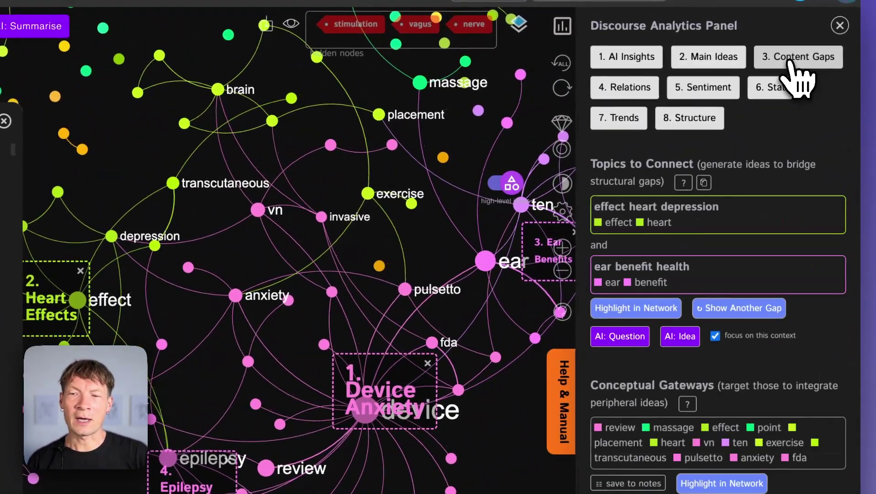
left_click(661, 309)
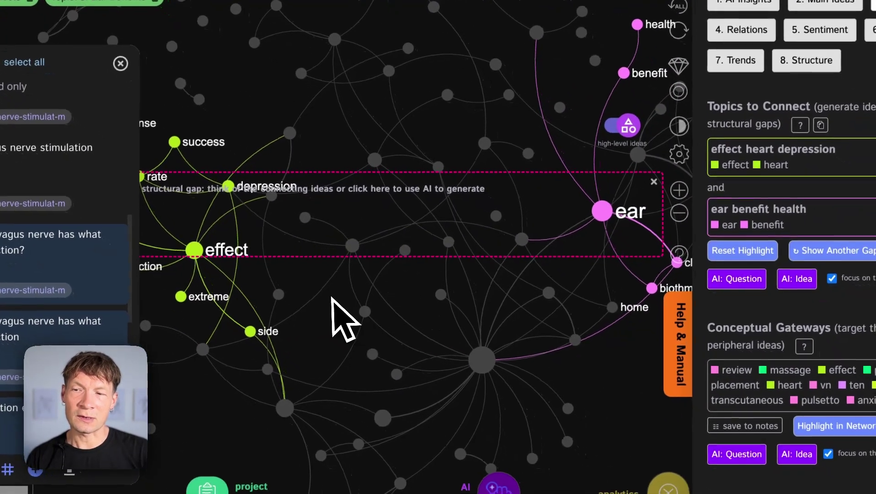
scroll(341, 316, "down", 5)
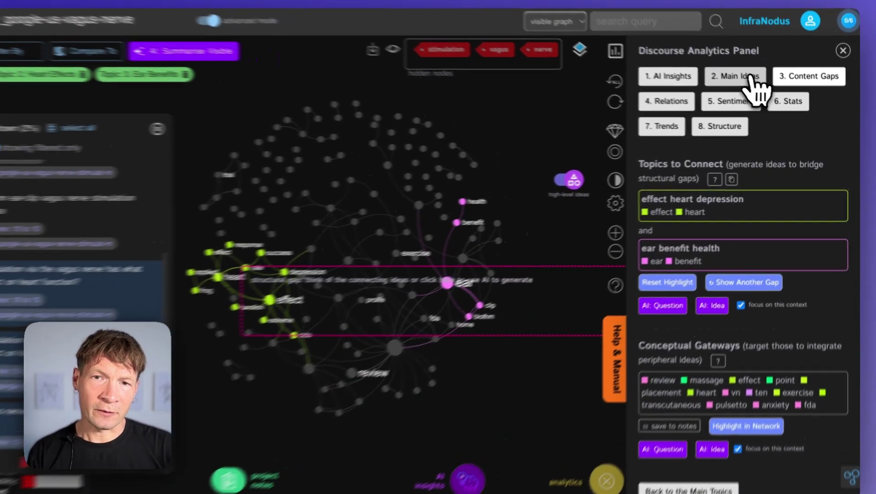
Turn the high-level ideas display back on from the main ideas view, and return to the content gaps analysis
left_click(748, 82)
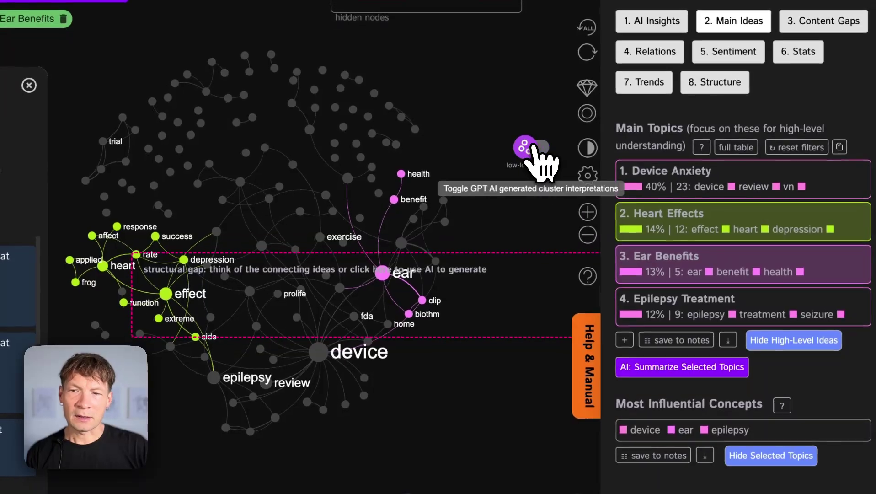
left_click(536, 150)
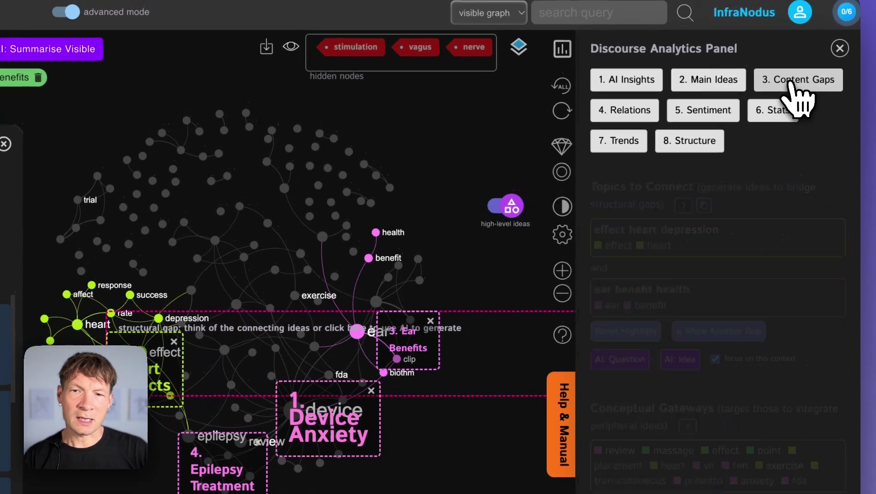
left_click(801, 75)
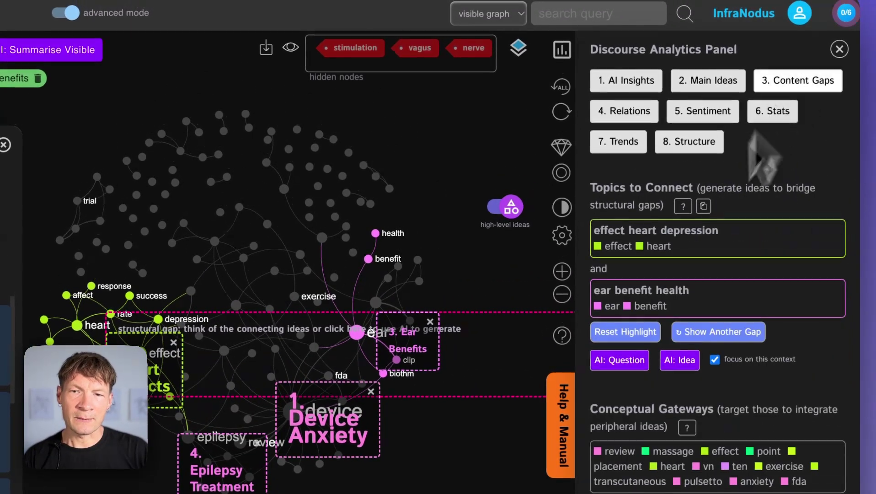
Cycle through other content gaps between topic clusters, ending on the gap between Ear Benefits and Clinical Trials
left_click(712, 337)
left_click(712, 338)
left_click(712, 338)
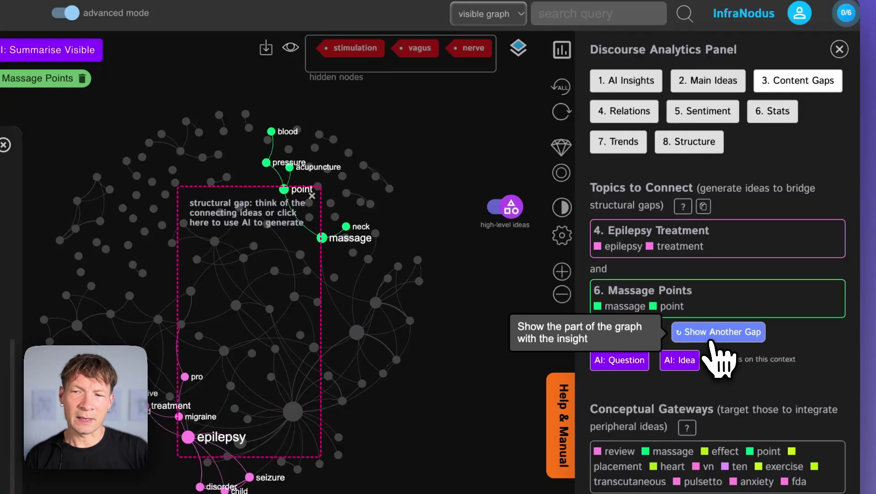
left_click(712, 338)
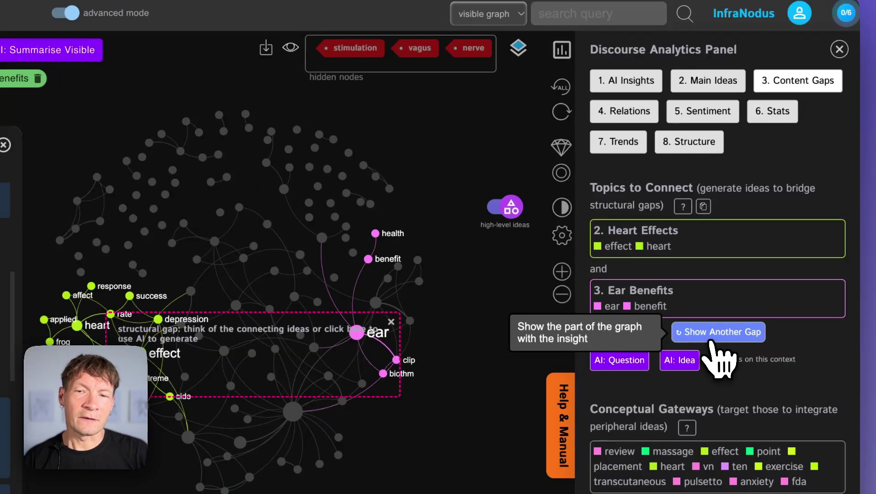
left_click(712, 339)
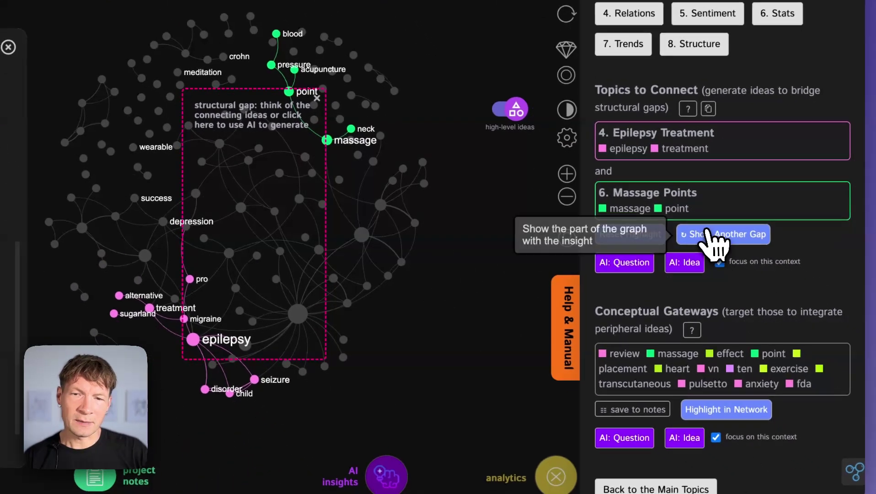
left_click(708, 231)
left_click(707, 231)
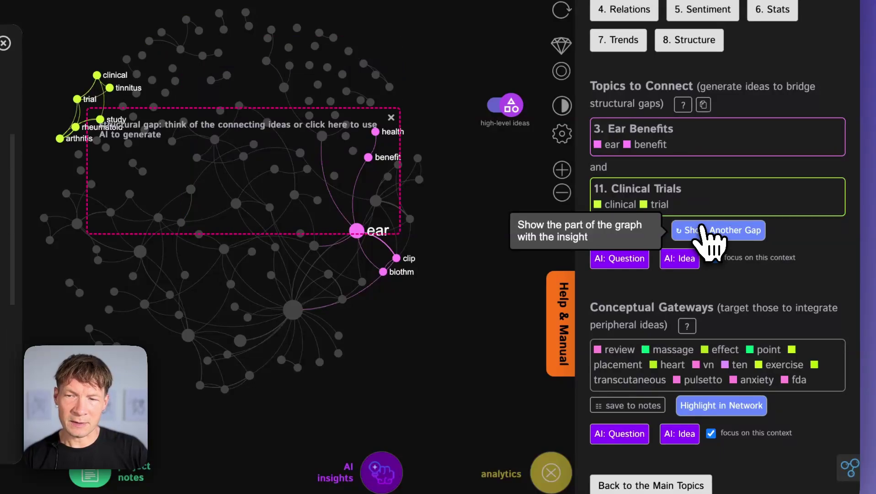
left_click(707, 231)
left_click(707, 231)
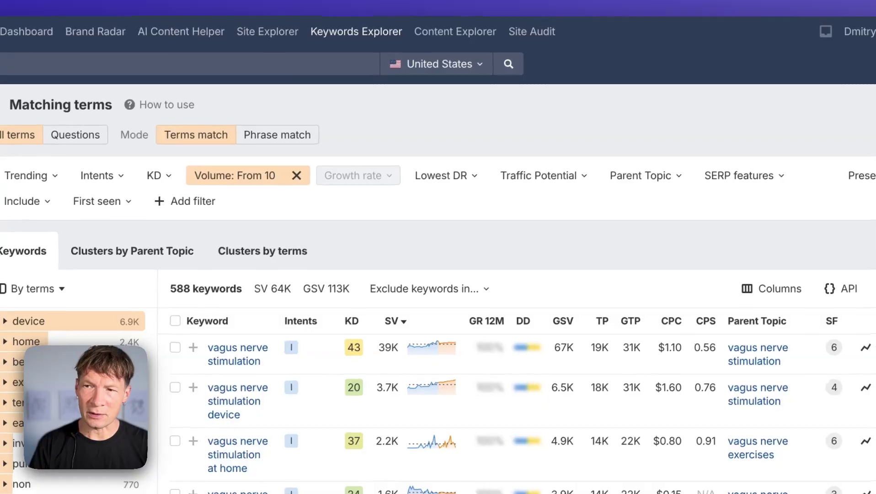
Look through the Matching terms keyword list in Ahrefs
scroll(183, 489, "down", 10)
scroll(183, 489, "up", 10)
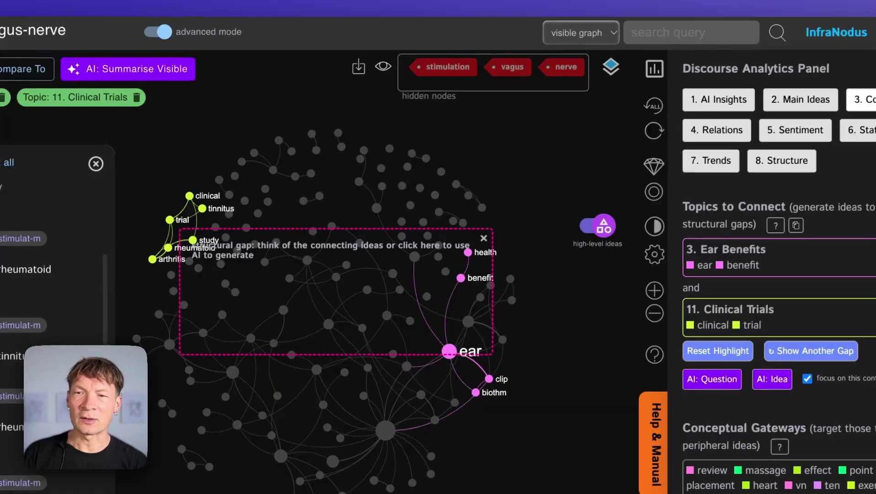
Switch to InfraNodus, step through further gaps involving Clinical Trials, and reset all the graph filters
left_click(813, 352)
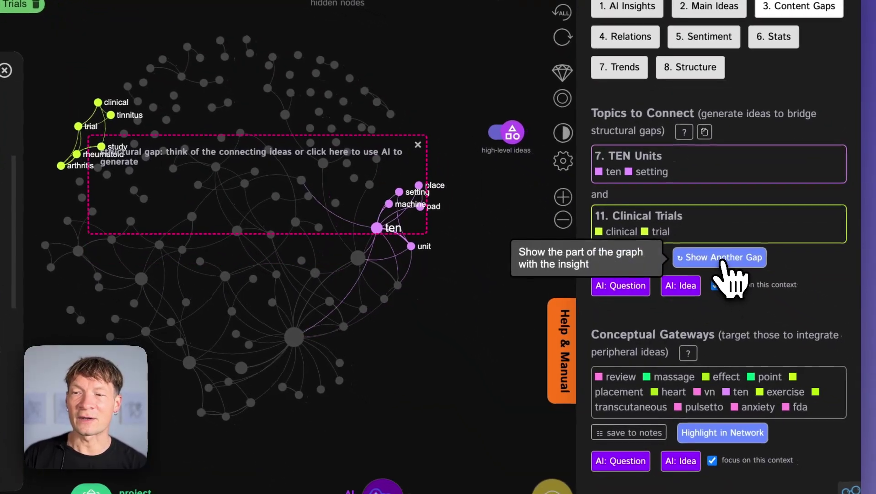
left_click(723, 260)
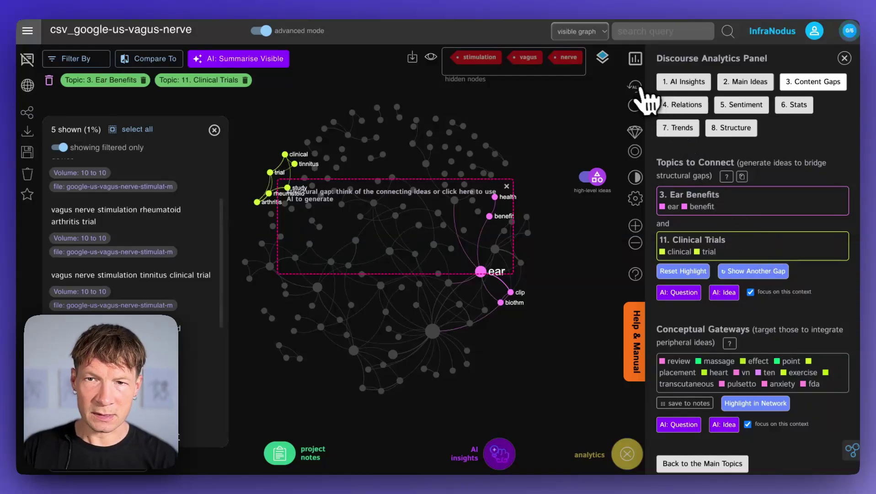
left_click(636, 87)
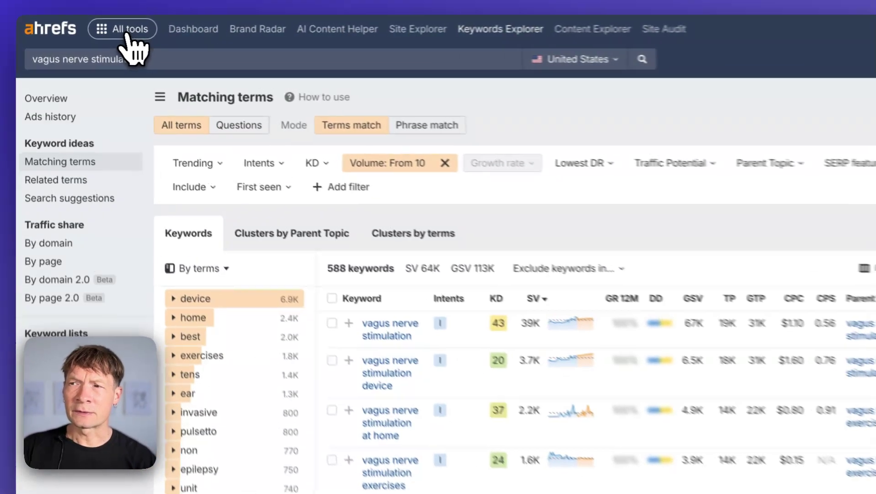
Switch to Ahrefs, open Competitive Analysis, and load the Infranodus project as the target along with its saved competitors
left_click(108, 32)
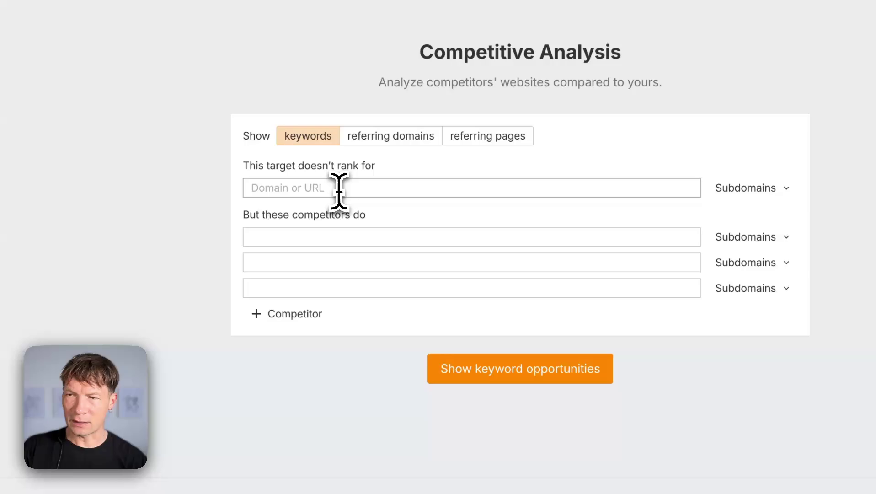
left_click(338, 191)
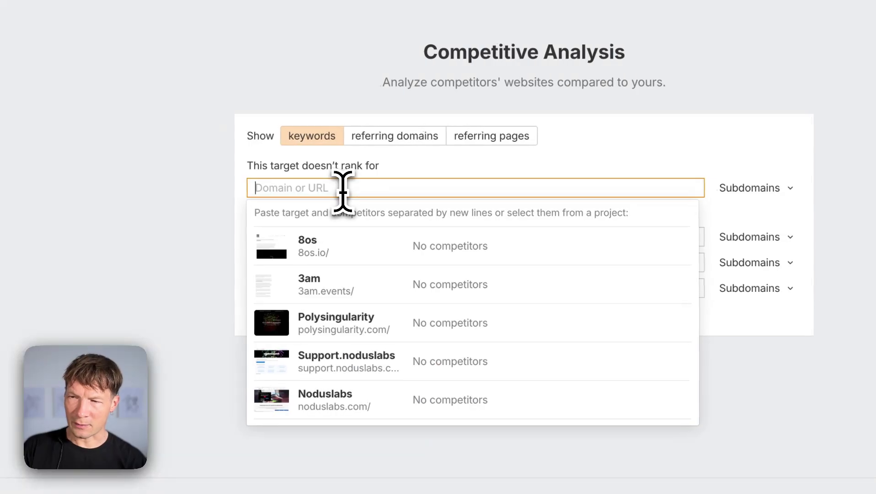
scroll(388, 402, "down", 1)
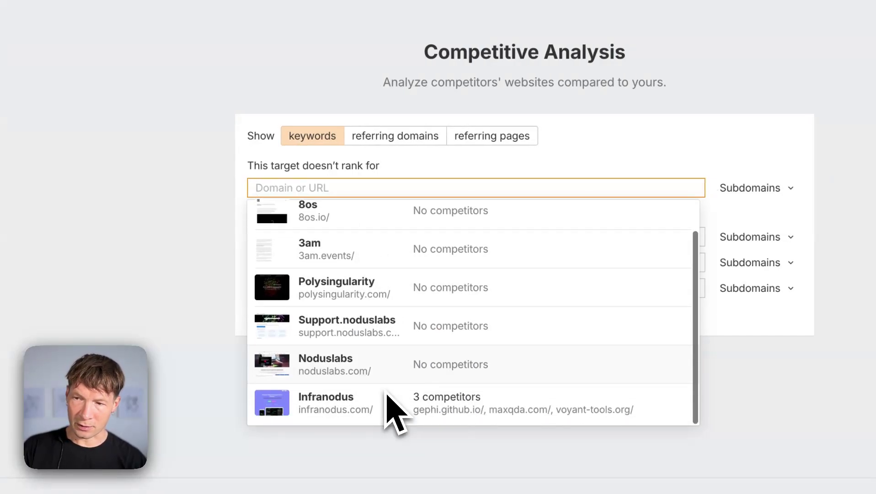
left_click(342, 420)
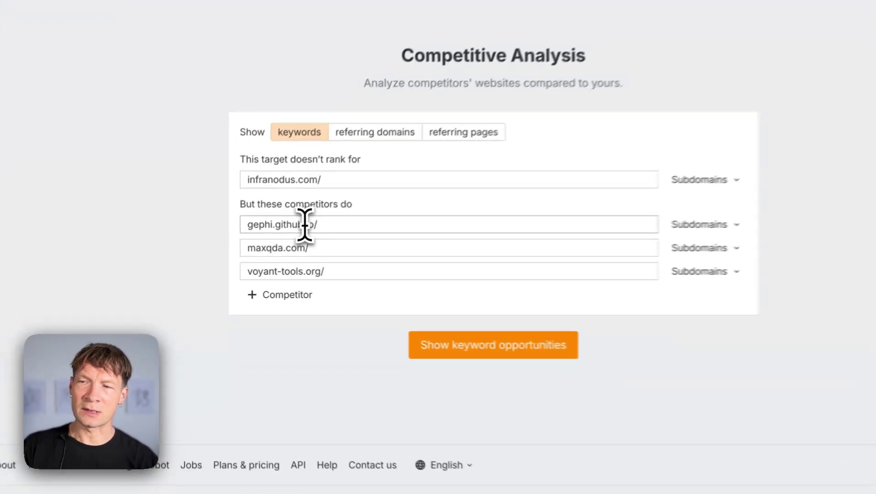
Check the suggested competitors offered for the gephi.github.io, maxqda.com and voyant-tools.org entries
left_click(282, 237)
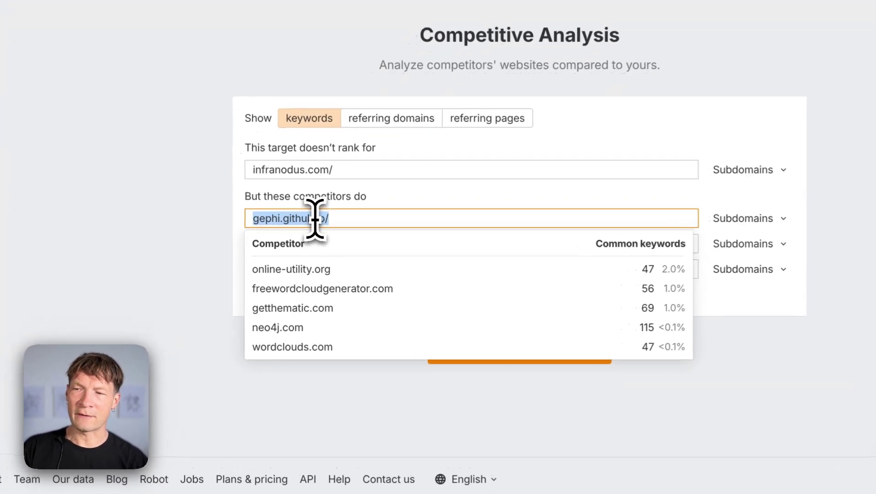
left_click(162, 242)
left_click(293, 245)
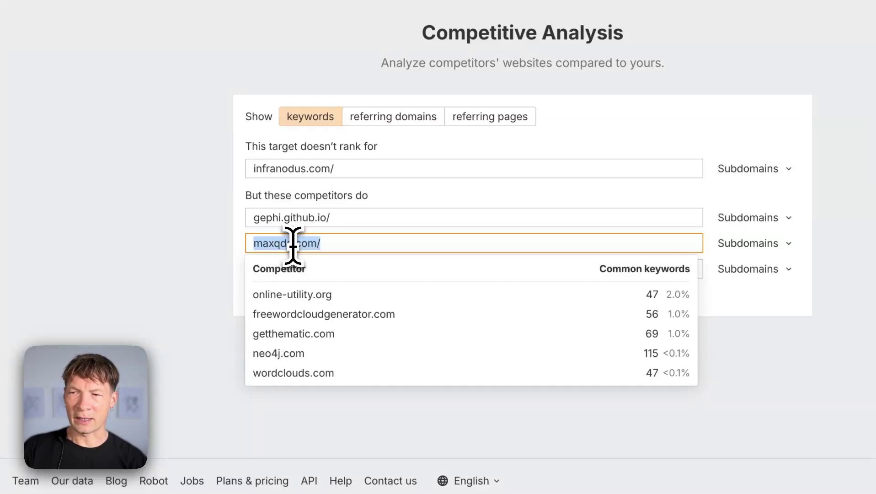
left_click(406, 215)
left_click(436, 187)
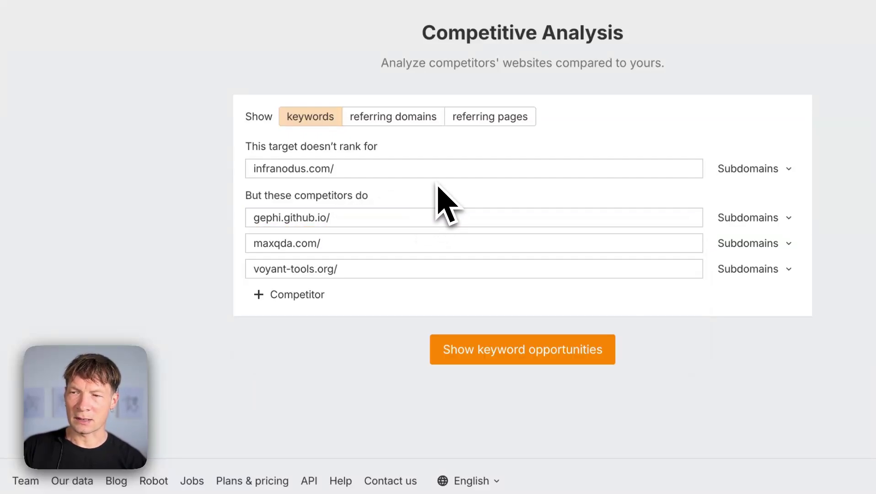
left_click(355, 270)
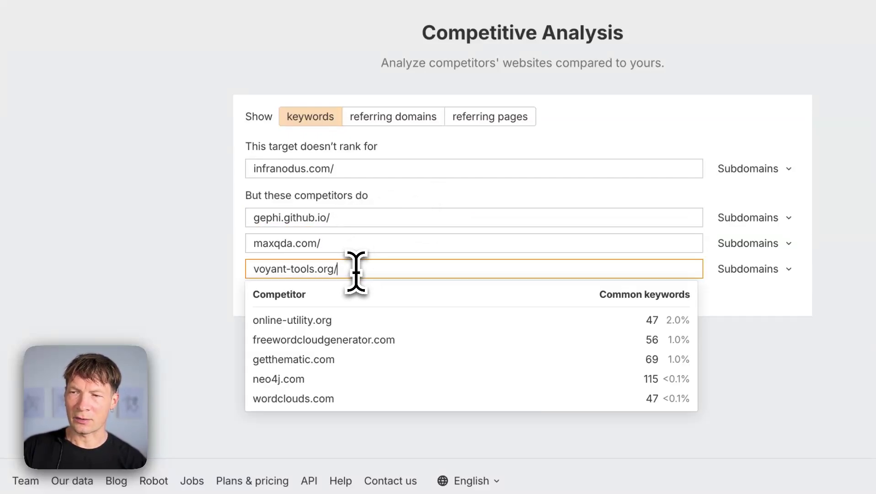
left_click(348, 243)
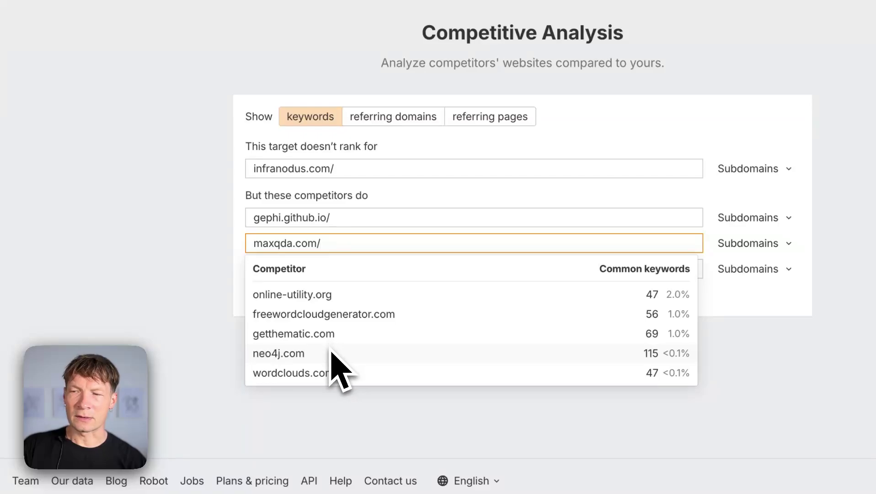
Replace the first competitor, gephi.github.io, with the suggested site getthematic.com
left_click(377, 205)
left_click(369, 218)
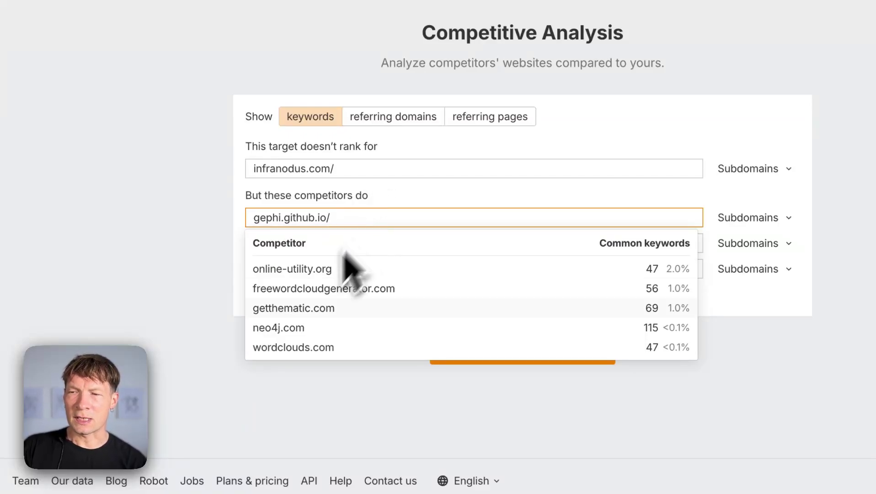
left_click(295, 309)
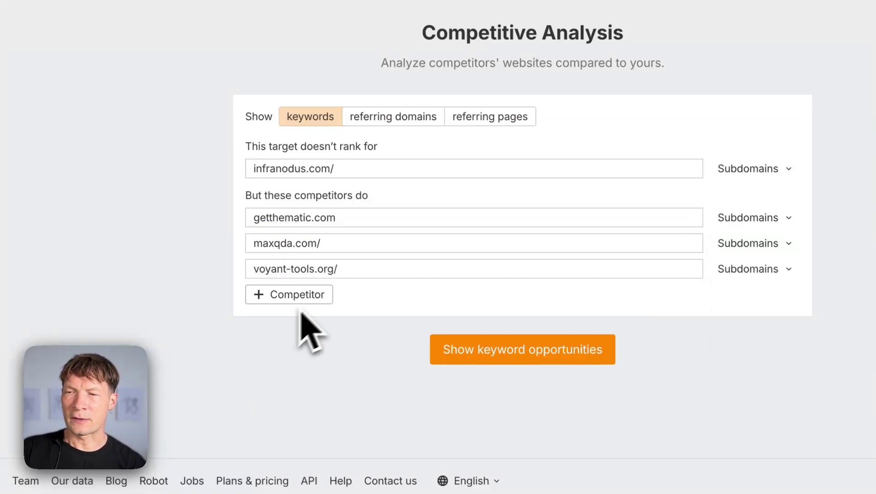
Clear the third competitor entry and fill it with voyant-tools.org from the suggested competitors
left_click(346, 272)
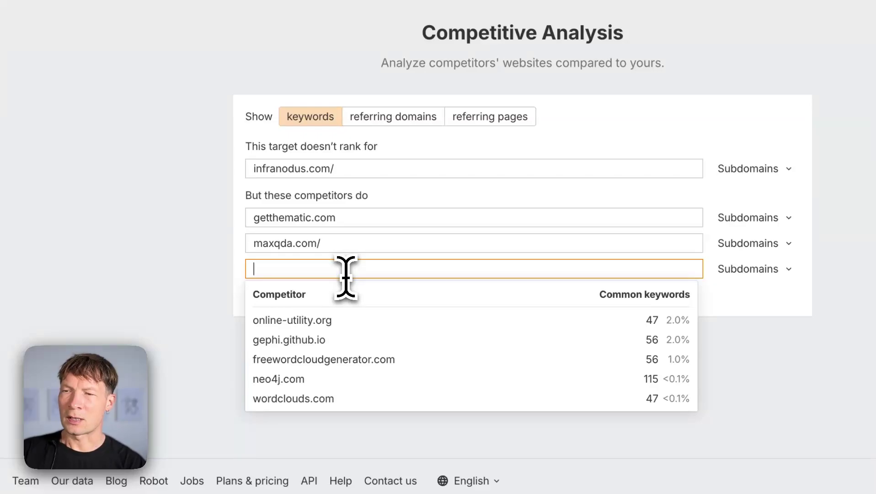
left_click(535, 221)
left_click(485, 193)
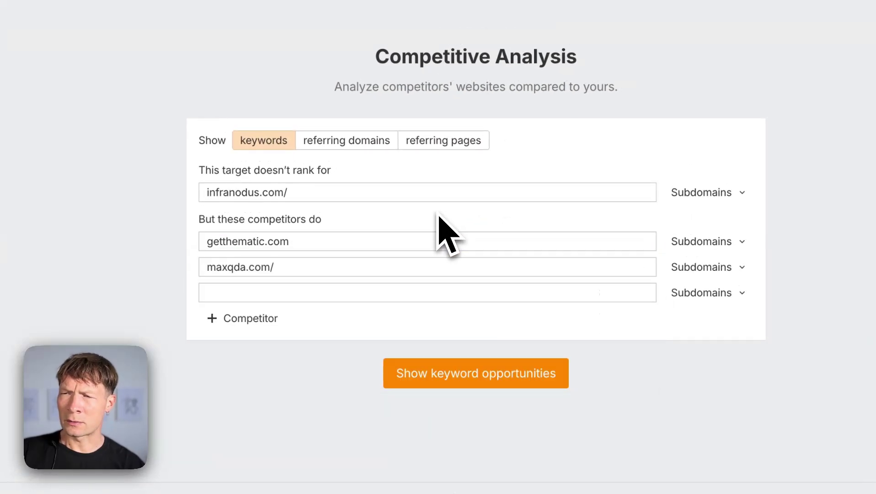
left_click(249, 294)
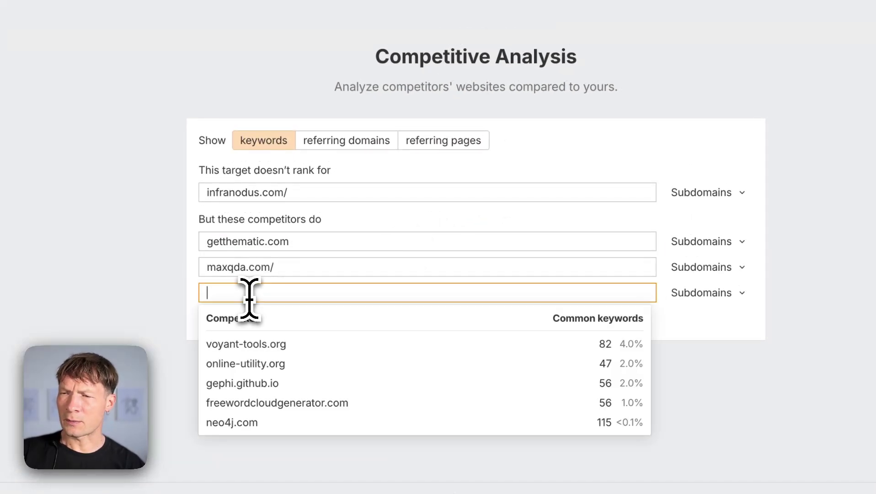
left_click(252, 352)
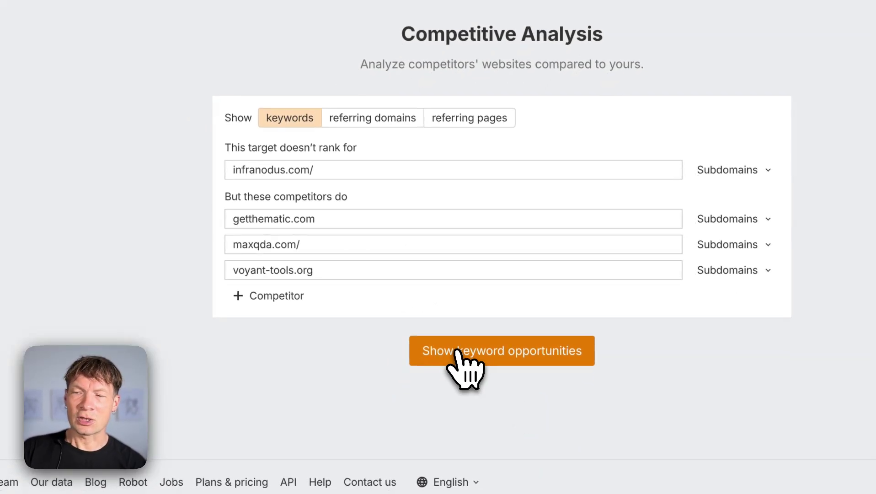
Generate the keyword opportunities for infranodus.com against the three competitors and look through the content gap report
left_click(457, 352)
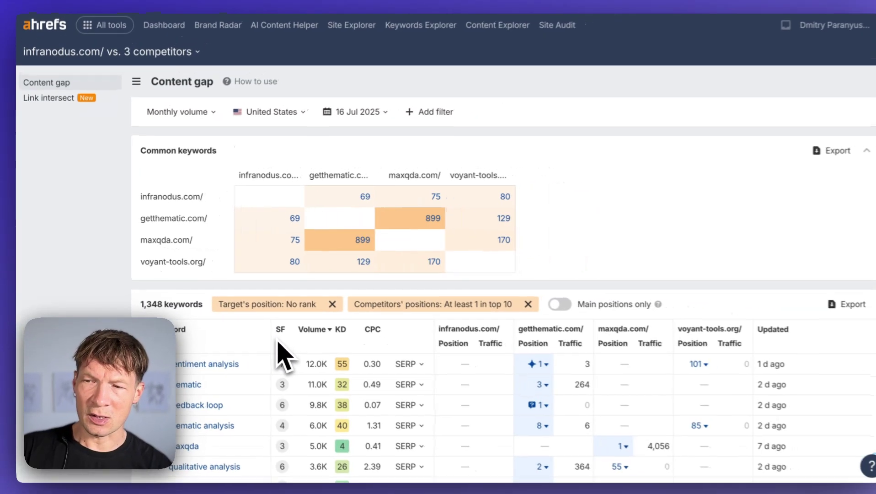
scroll(275, 351, "down", 2)
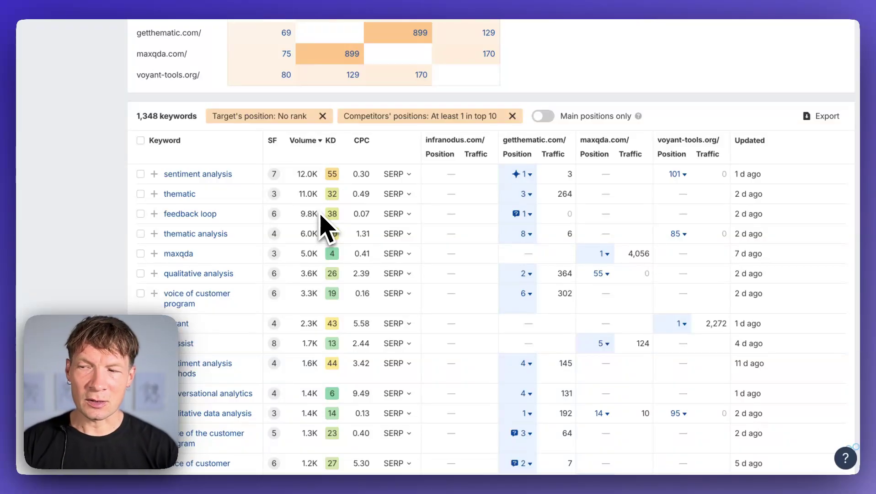
scroll(326, 192, "up", 4)
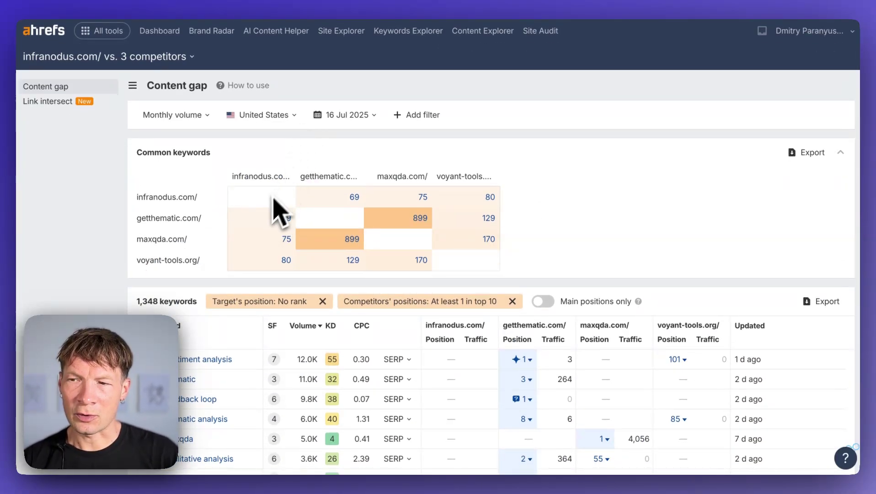
Filter the content gap keywords to those where at least 2 competitors rank in the top 10
scroll(305, 354, "down", 3)
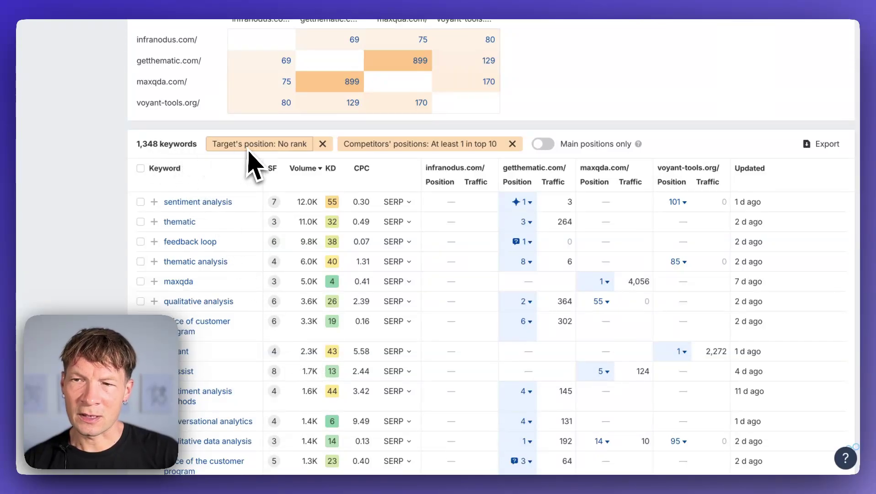
left_click(375, 141)
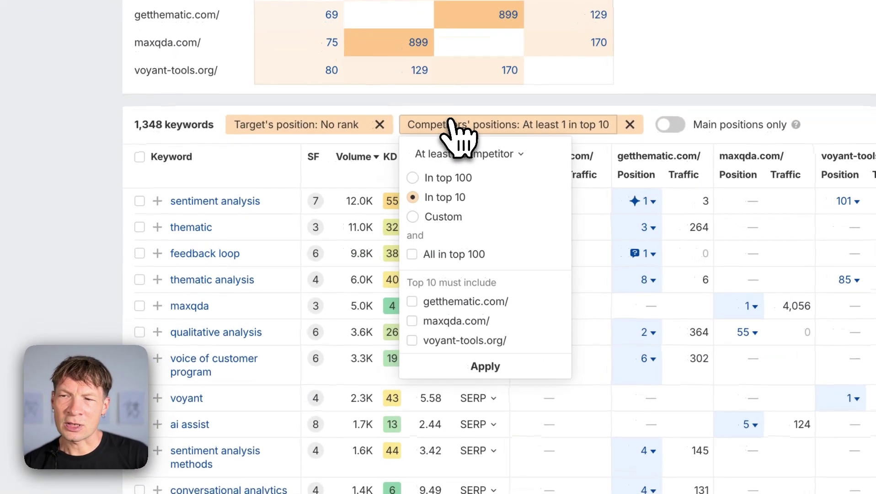
left_click(492, 154)
left_click(454, 200)
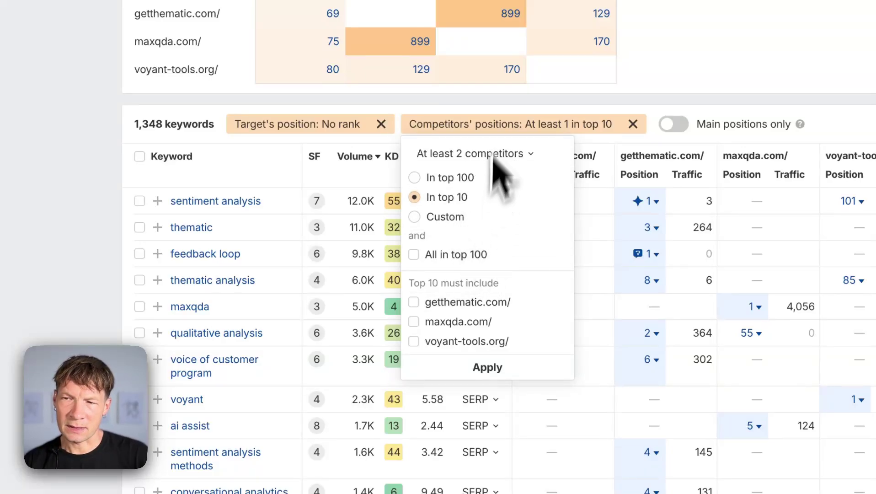
left_click(488, 368)
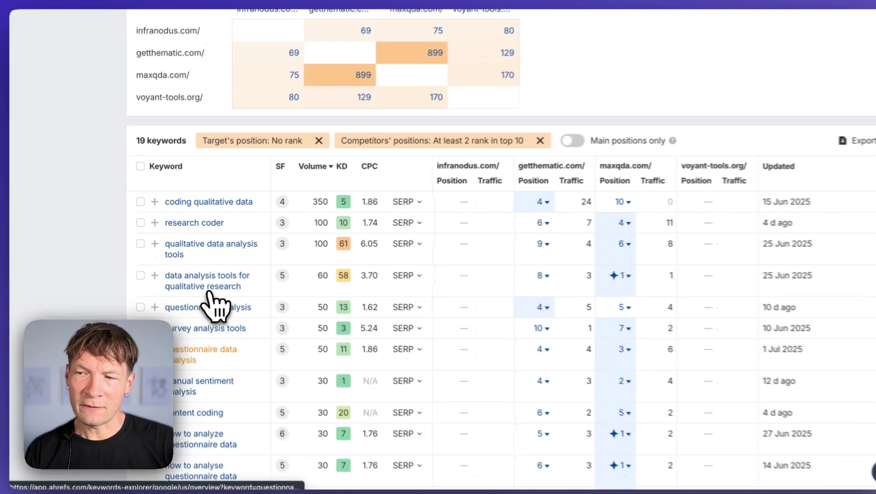
Look through the filtered list of keywords the competitors rank for and infranodus.com does not
scroll(229, 280, "down", 5)
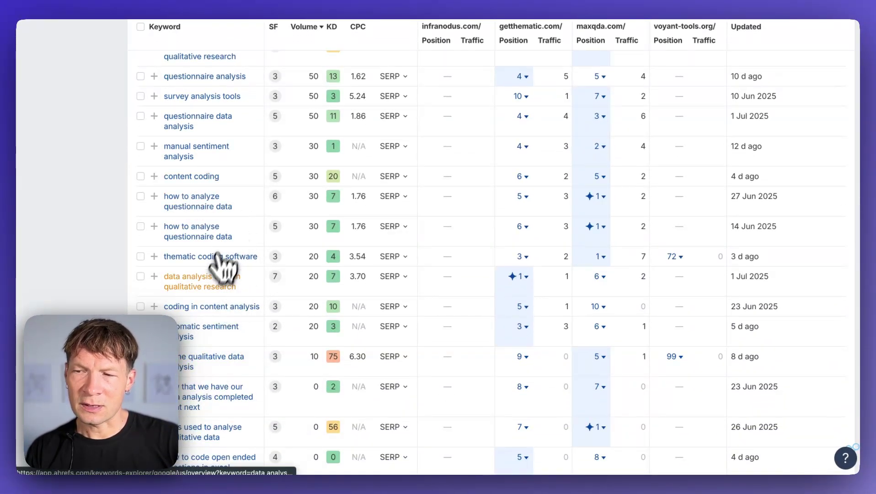
scroll(224, 266, "down", 5)
scroll(211, 289, "up", 15)
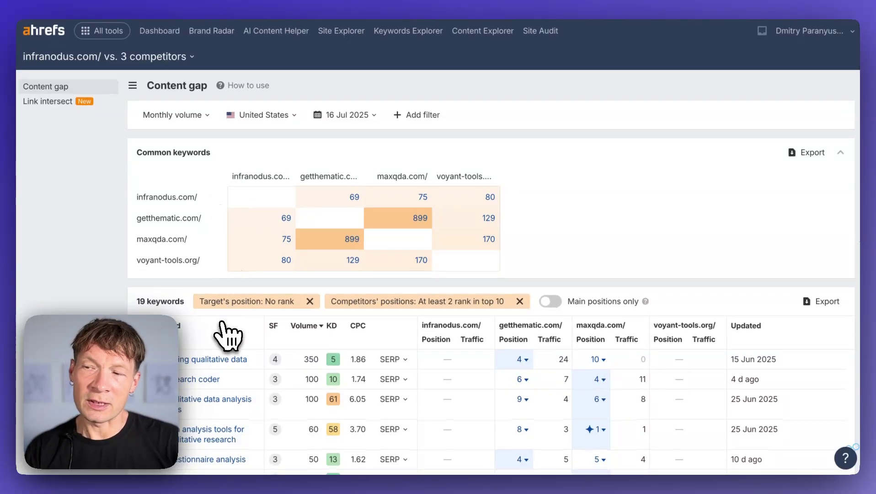
scroll(227, 336, "down", 5)
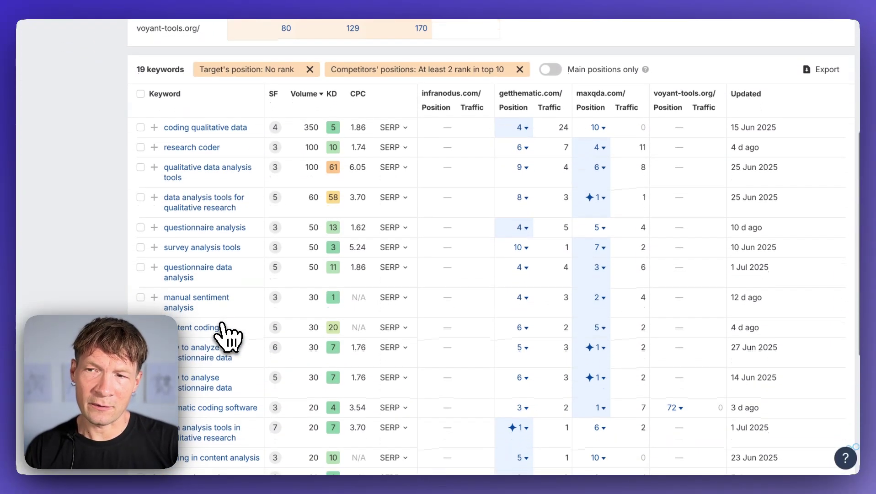
scroll(215, 411, "down", 4)
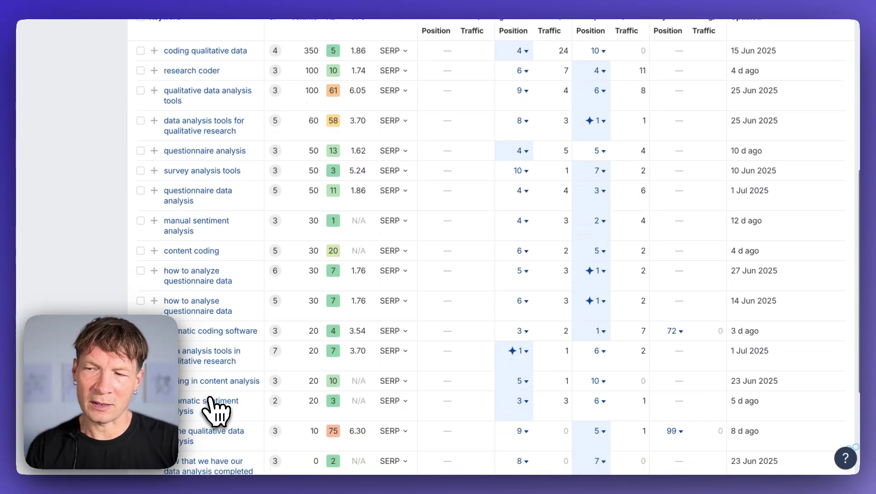
Export all rows of the filtered content gap keywords as a UTF-8 CSV file
scroll(227, 204, "up", 4)
scroll(227, 203, "up", 5)
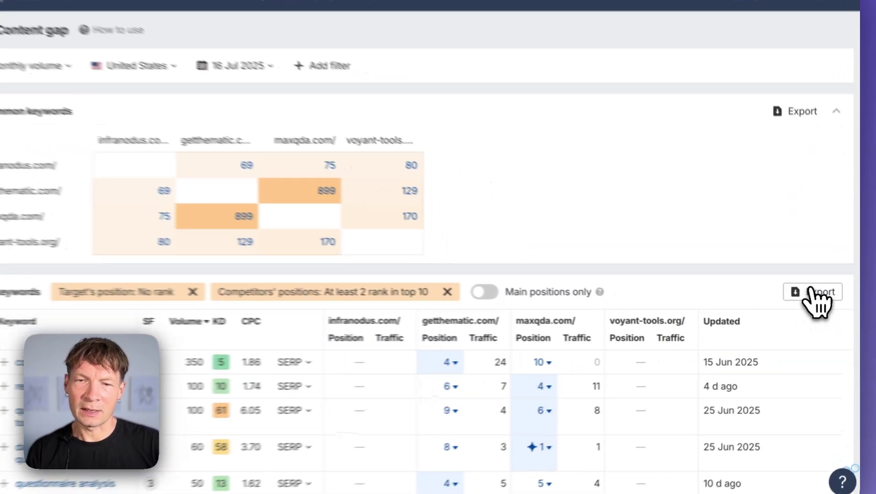
left_click(818, 303)
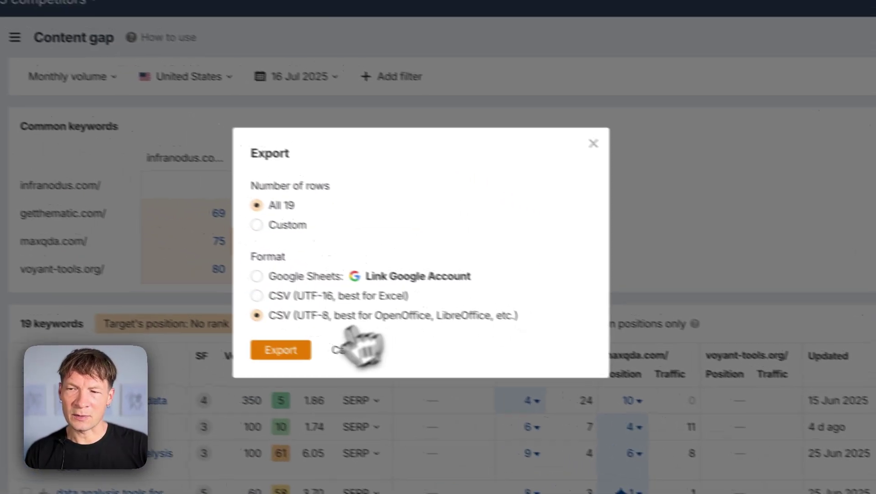
left_click(167, 314)
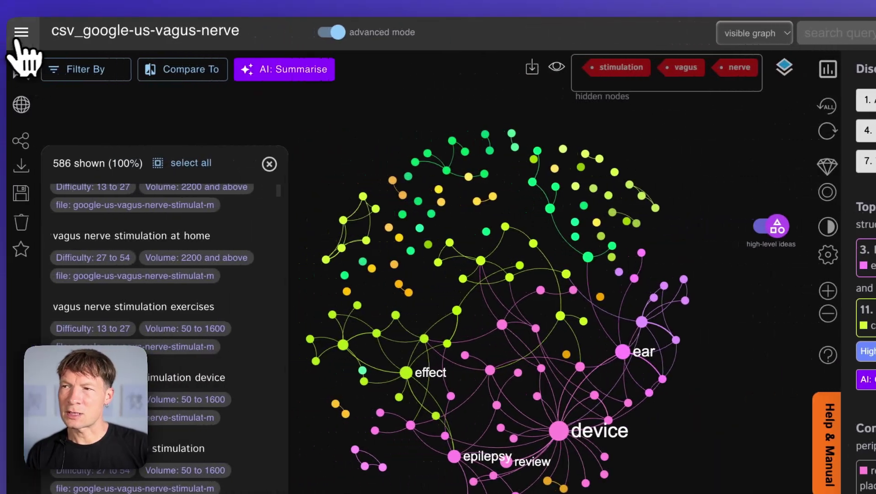
Switch to InfraNodus, start a new file analysis and upload the exported content gap CSV spreadsheet
left_click(19, 33)
left_click(88, 116)
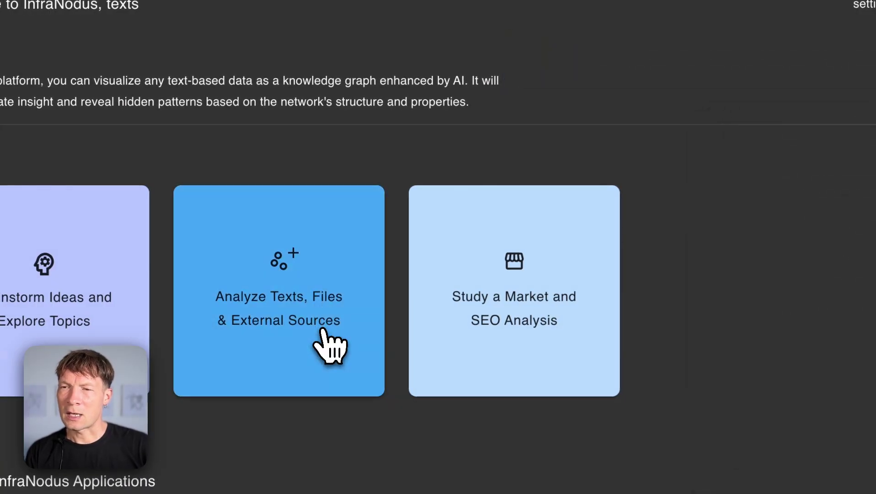
left_click(323, 330)
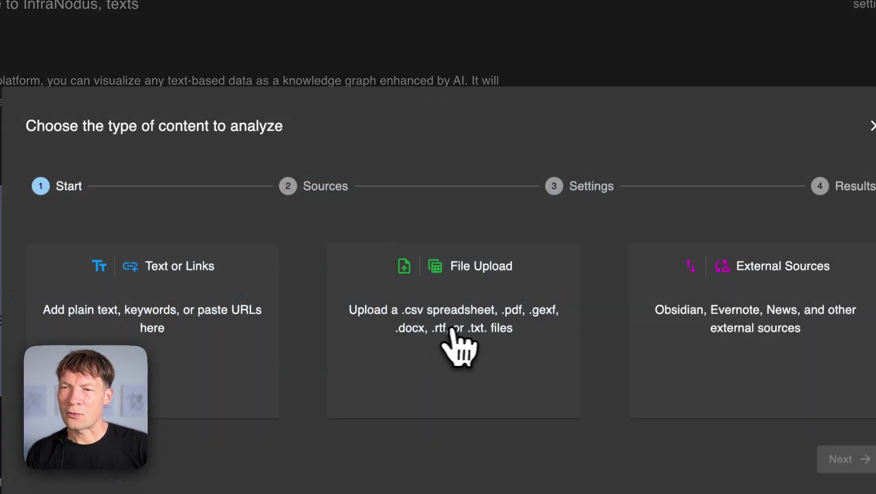
left_click(446, 333)
left_click(372, 270)
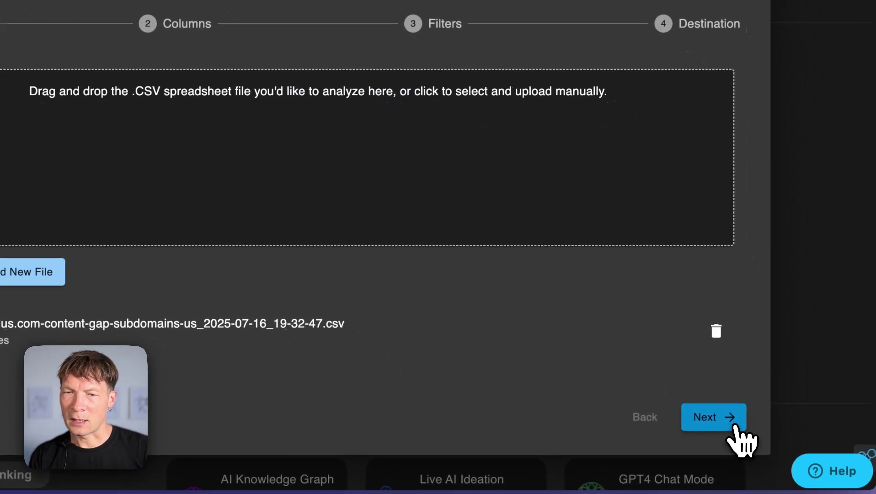
left_click(753, 448)
Choose the Keyword column for analysis and use the Volume and KD columns as filter tags
left_click(11, 167)
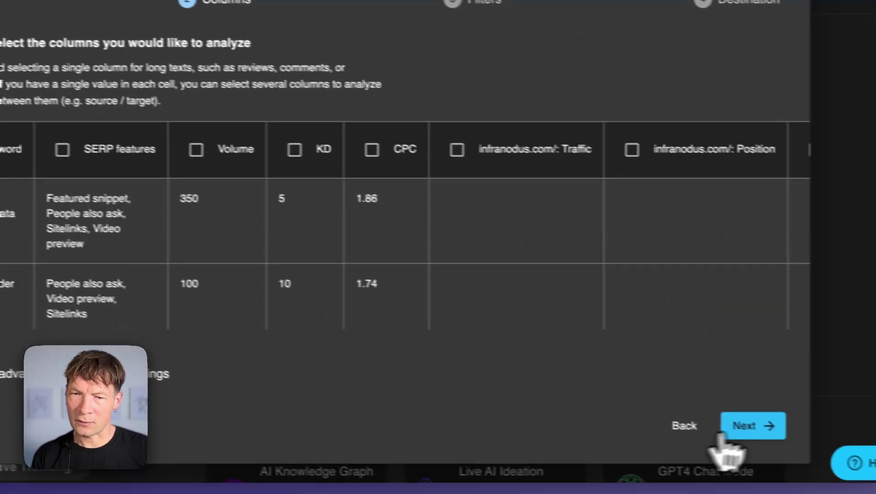
left_click(727, 427)
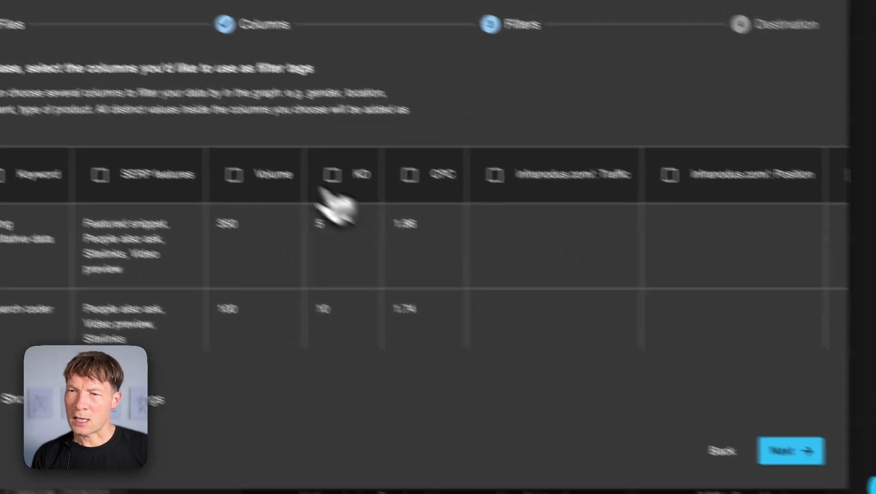
left_click(285, 176)
left_click(359, 176)
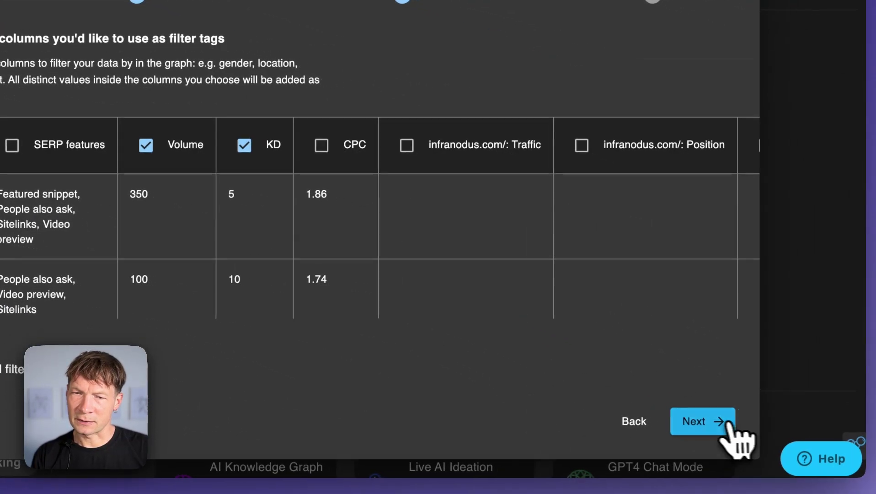
left_click(868, 484)
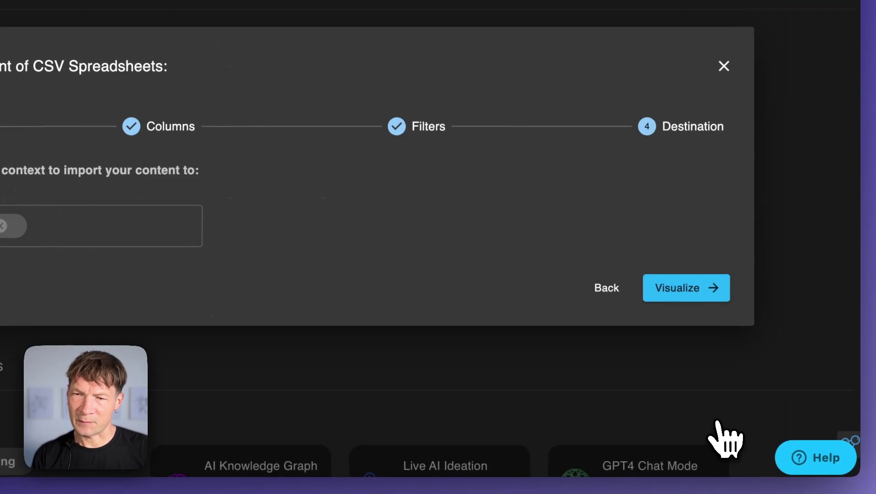
Name the destination context csv_infranodus-cg and visualize the spreadsheet as a graph
left_click(68, 246)
type("-cg")
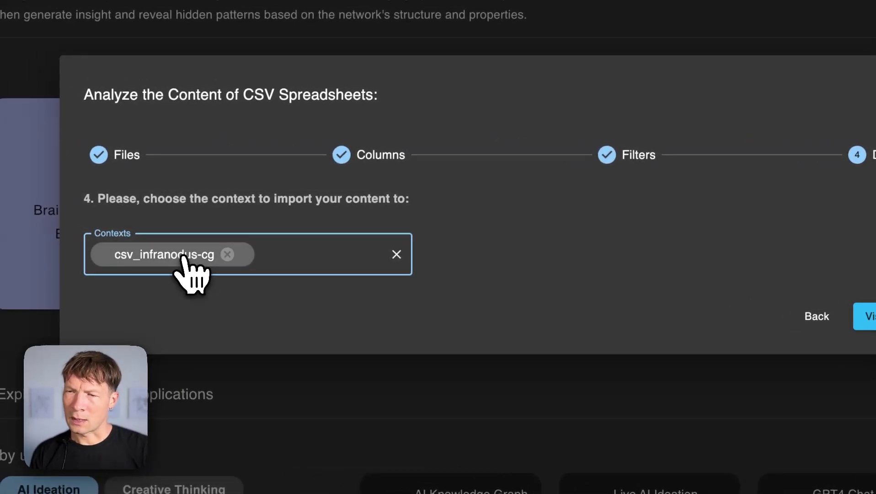
left_click(866, 316)
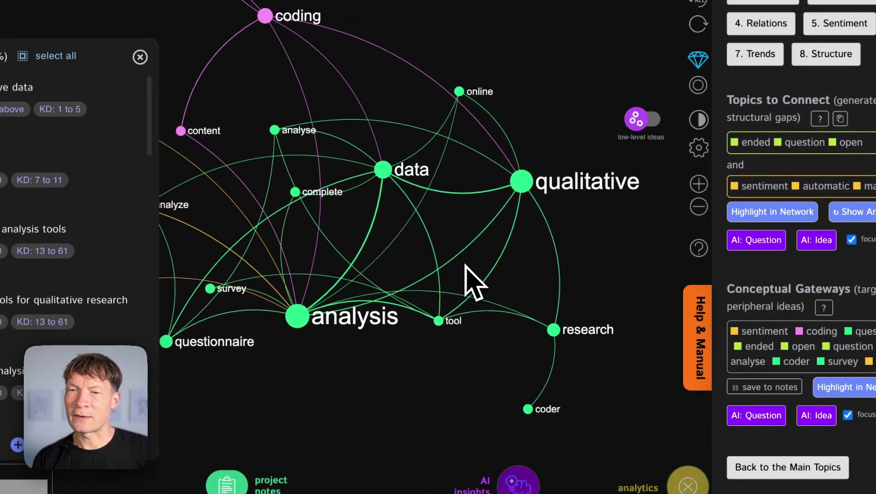
Select the qualitative, data and analysis nodes in the graph to examine the keywords that combine them
left_click_drag(366, 250, 409, 246)
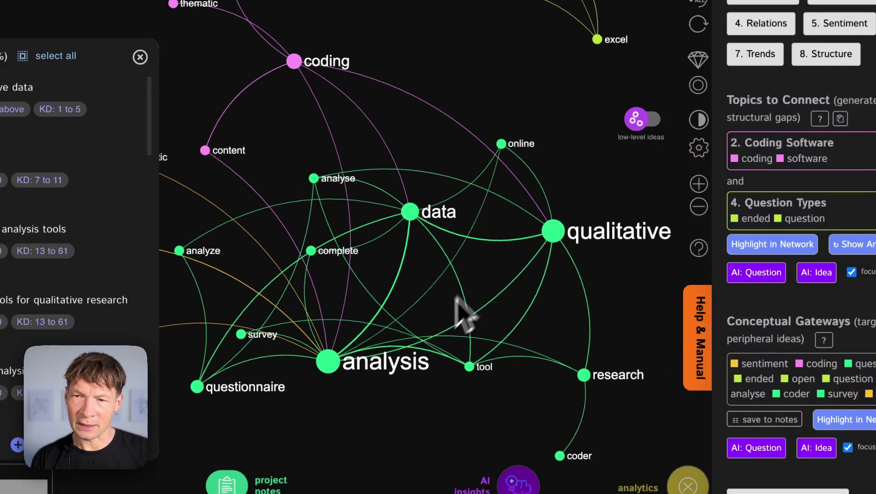
left_click(520, 269)
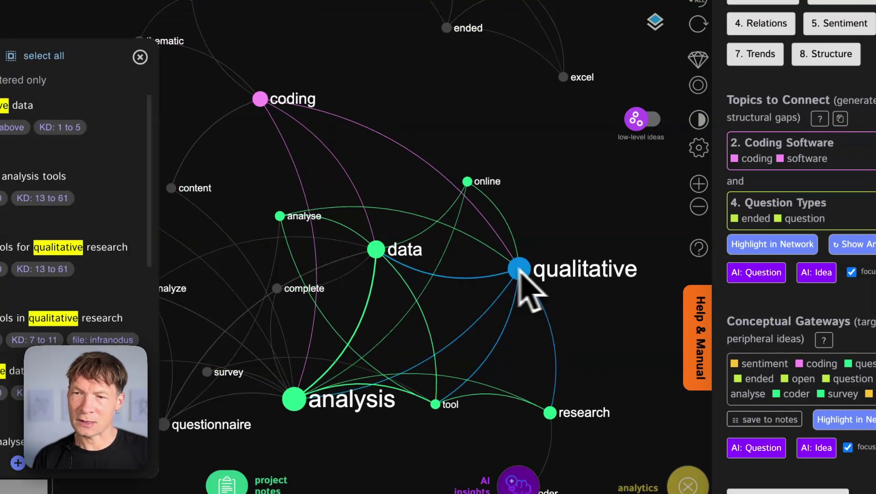
left_click(383, 257)
left_click(294, 401)
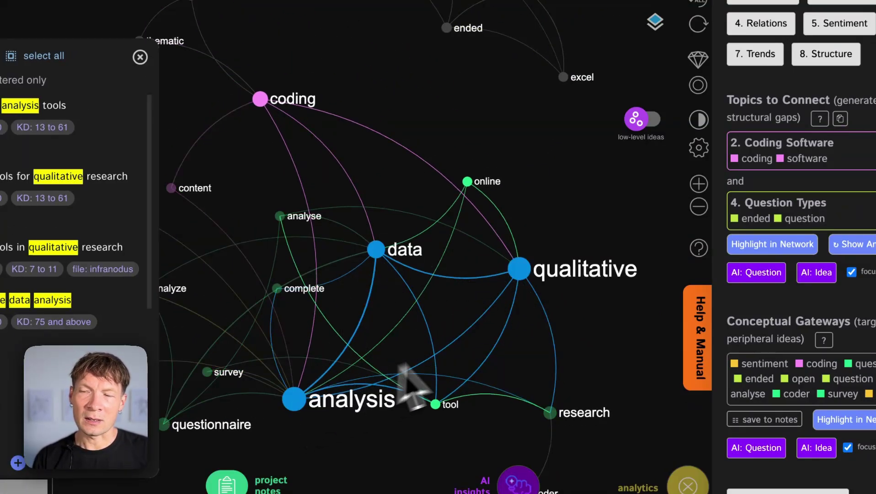
left_click_drag(509, 315, 484, 288)
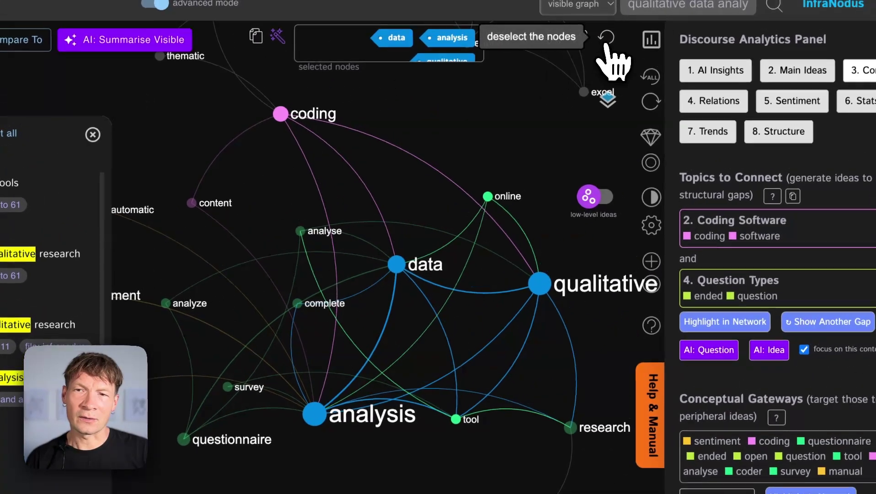
Deselect the nodes, inspect the keywords linked to the sentiment node, and clear that selection
left_click(670, 68)
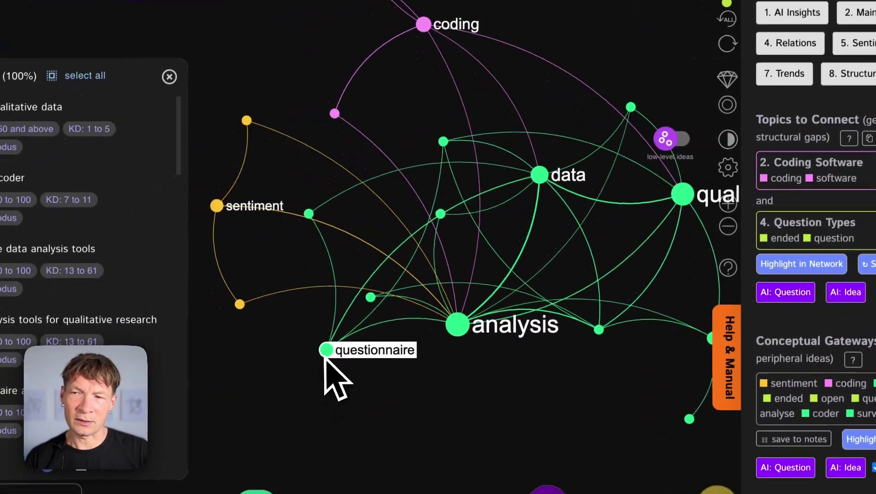
left_click_drag(263, 238, 292, 251)
left_click(251, 218)
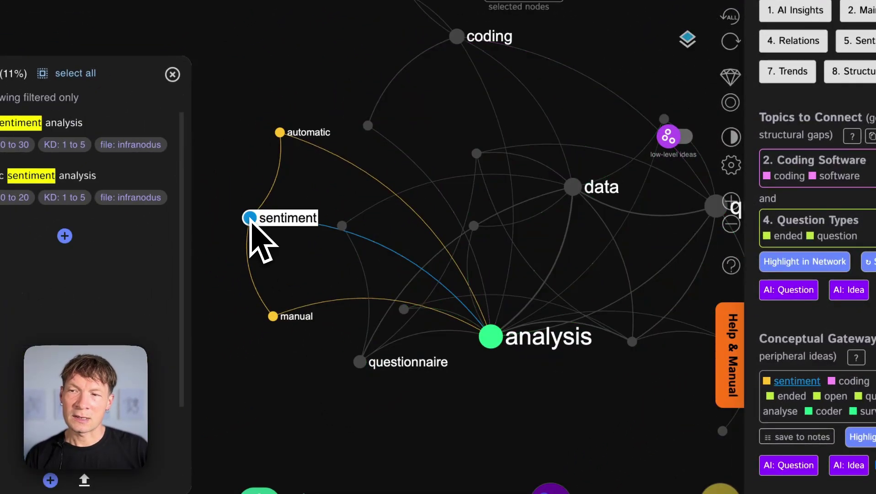
left_click(493, 339)
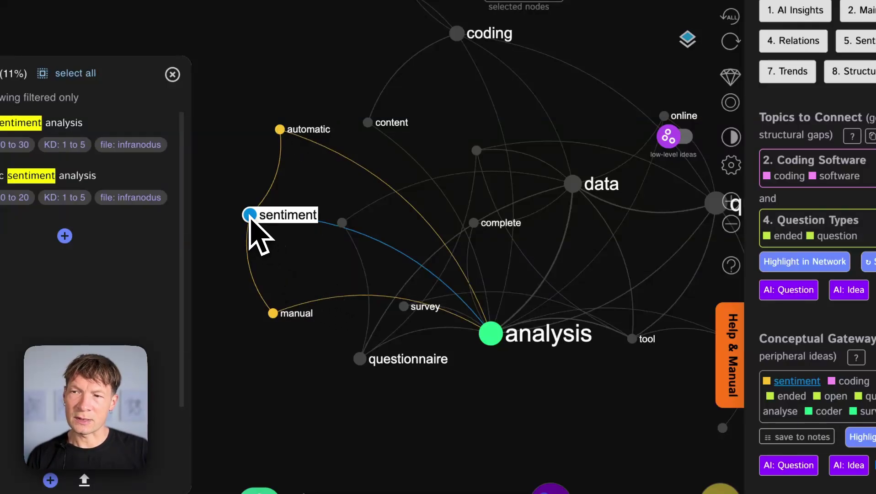
left_click(250, 215)
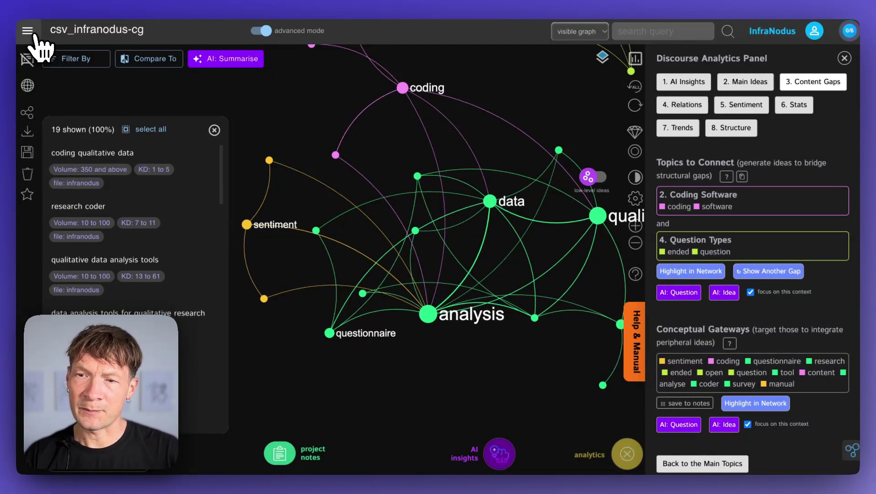
Open the saved csv_google-us-vagus-nerve graph from the list of text graphs
left_click(28, 31)
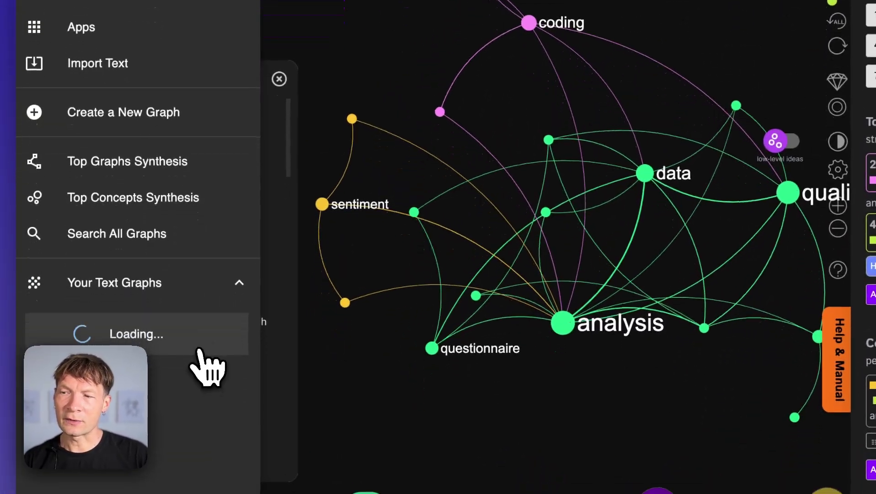
scroll(224, 362, "down", 3)
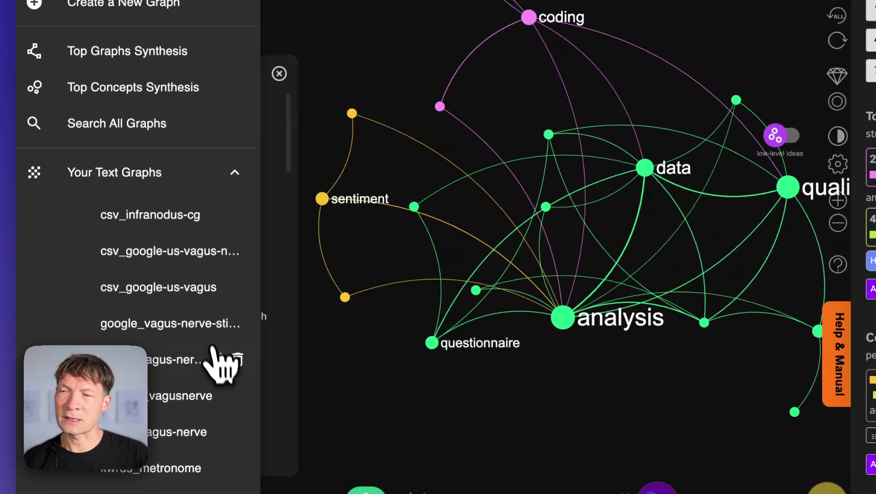
left_click(151, 248)
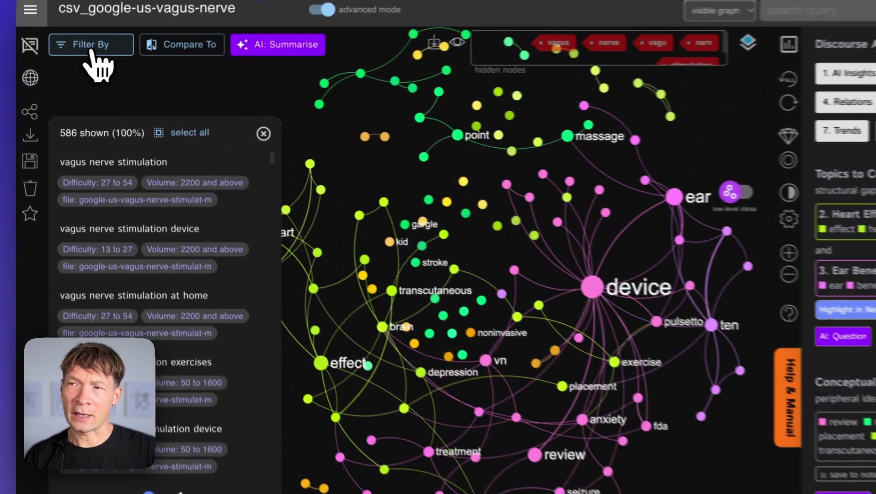
Filter the vagus nerve graph by the Volume: 50 to 1600 tag and highlight the matching keywords
left_click(77, 62)
scroll(343, 323, "down", 4)
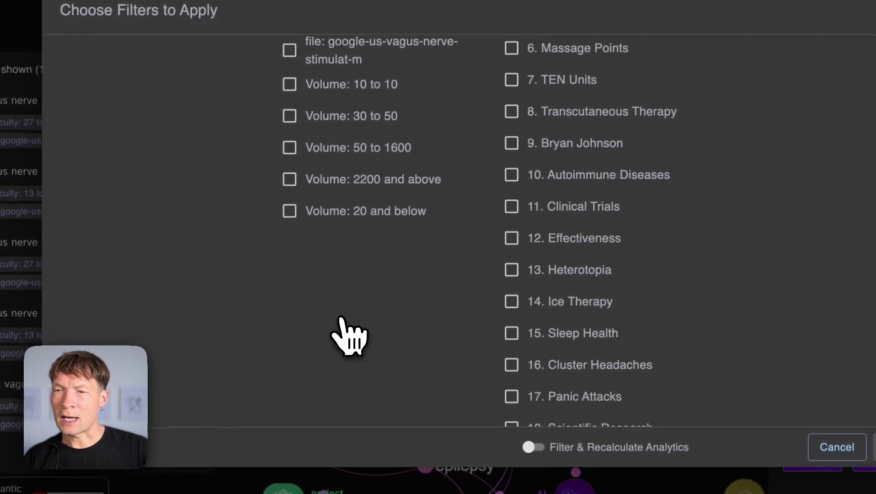
scroll(405, 285, "up", 2)
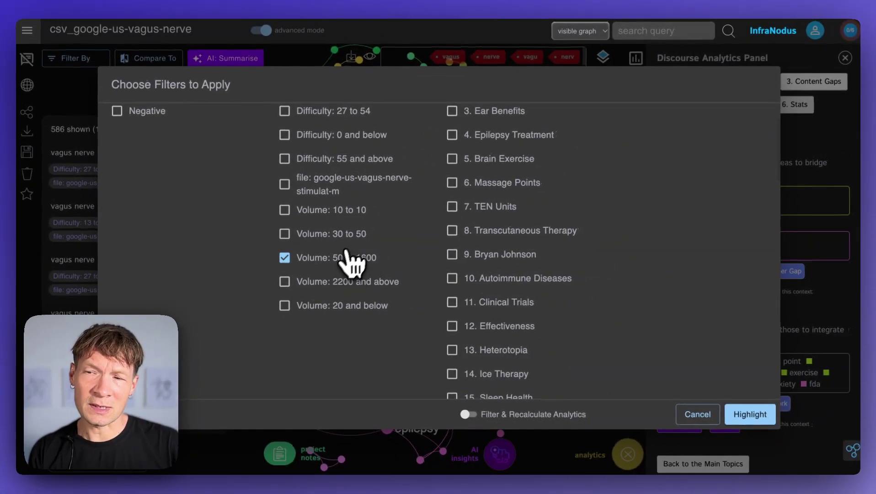
scroll(362, 229, "up", 2)
scroll(330, 270, "up", 2)
left_click(760, 423)
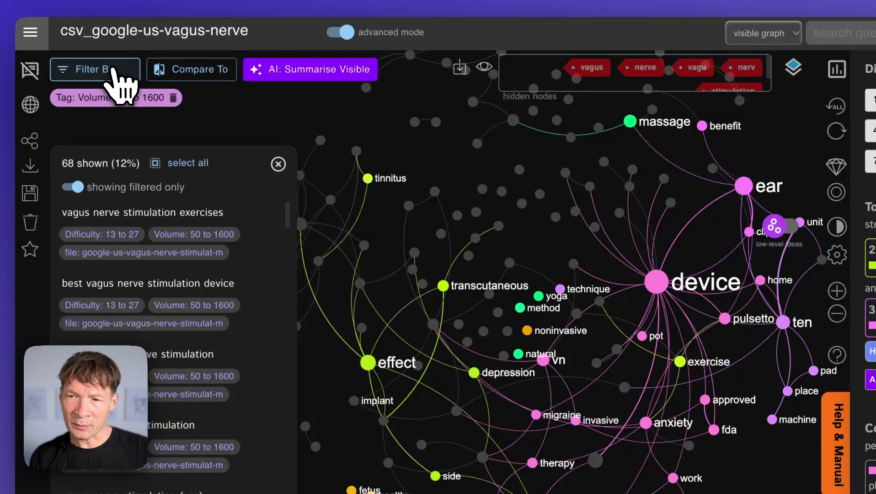
Add the Difficulty: 13 to 27 tag to the Volume: 50 to 1600 filter and highlight the matching keywords
left_click(115, 69)
scroll(458, 412, "down", 2)
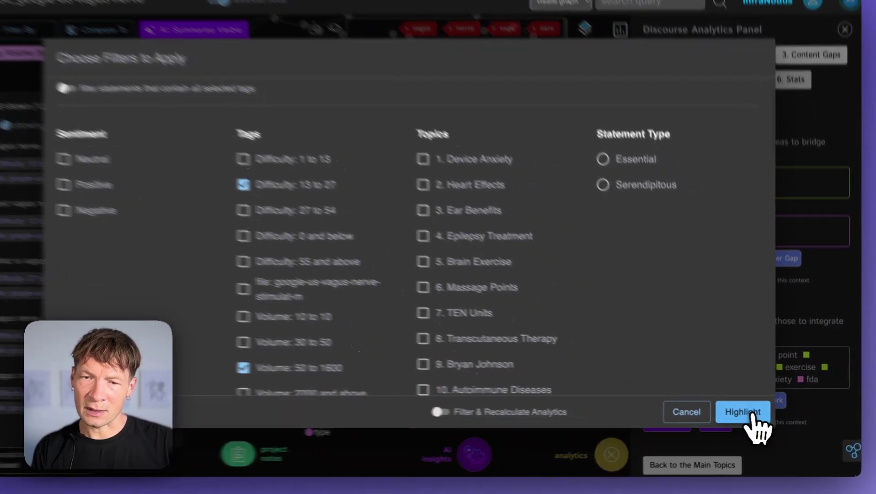
left_click(750, 414)
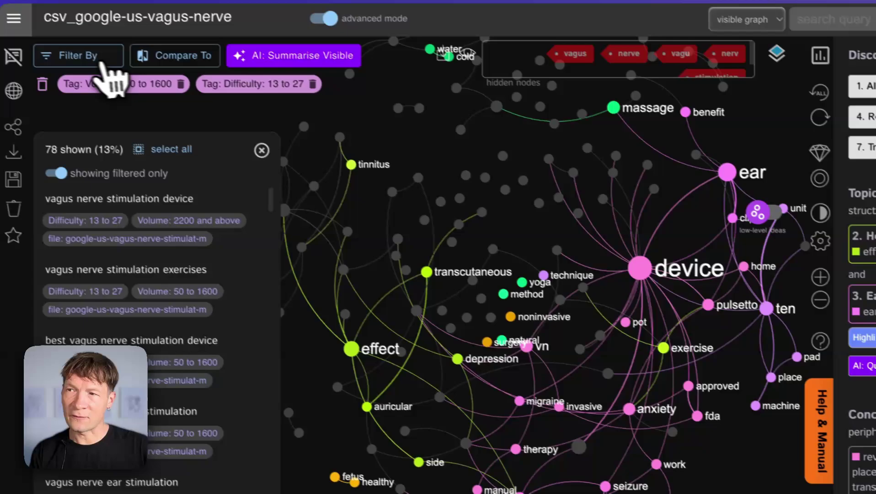
Restrict the filter to statements that contain all selected tags and highlight the keywords matching both volume and difficulty
left_click(103, 64)
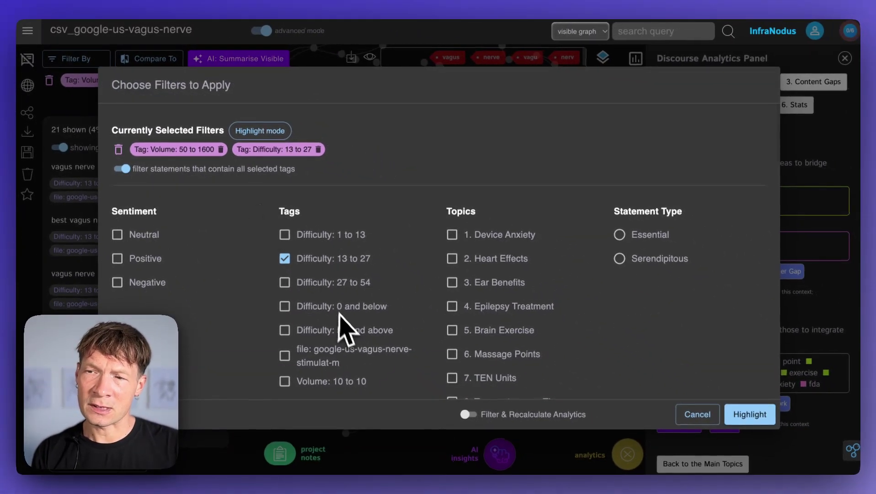
scroll(451, 423, "down", 2)
scroll(349, 338, "down", 2)
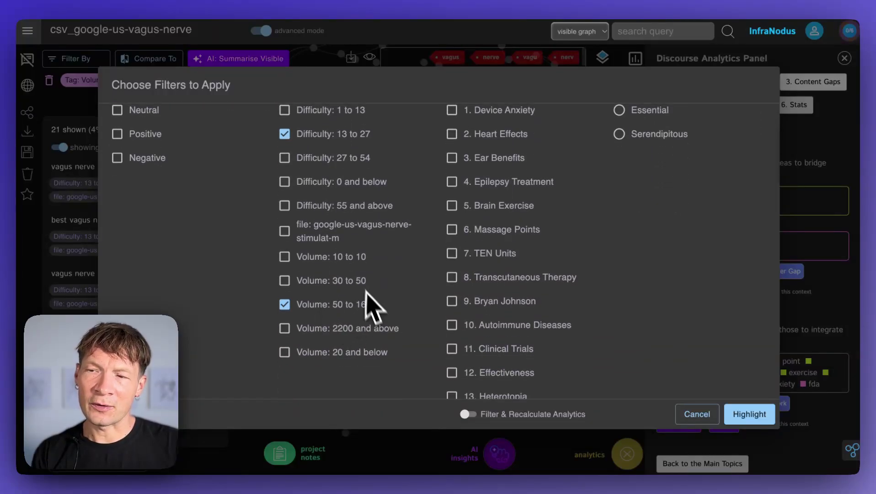
scroll(342, 256, "up", 2)
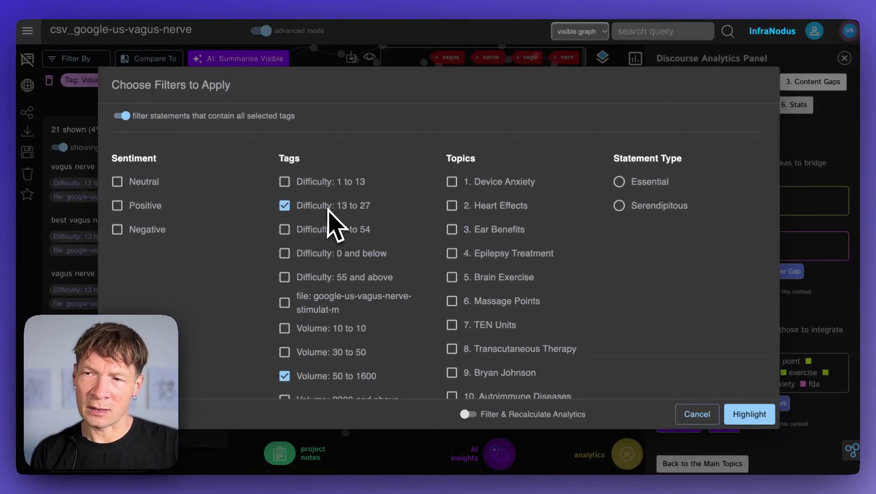
scroll(358, 231, "up", 2)
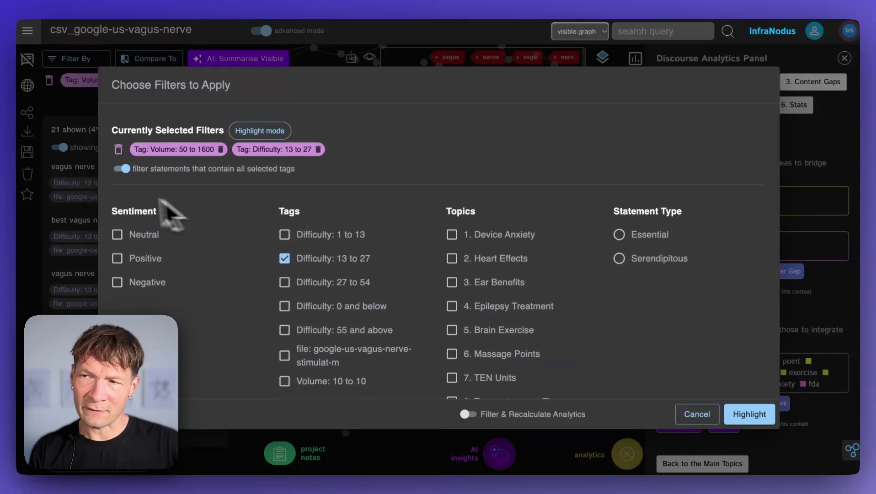
left_click(128, 177)
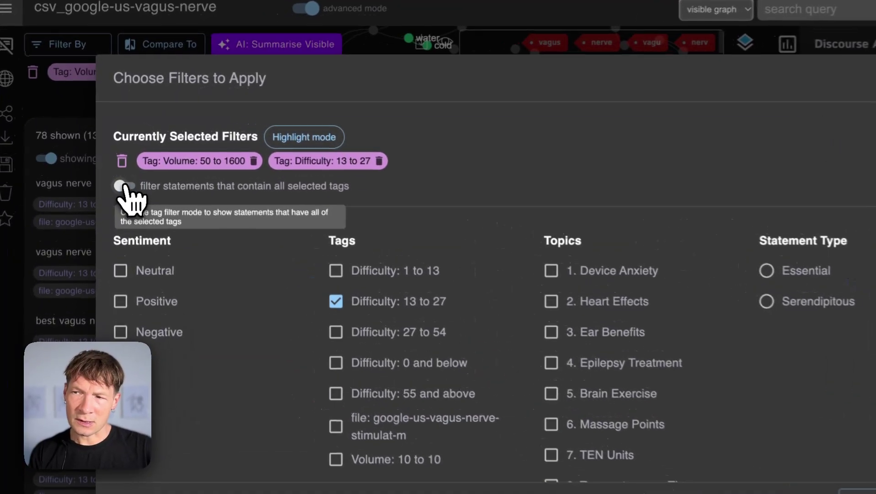
left_click(125, 185)
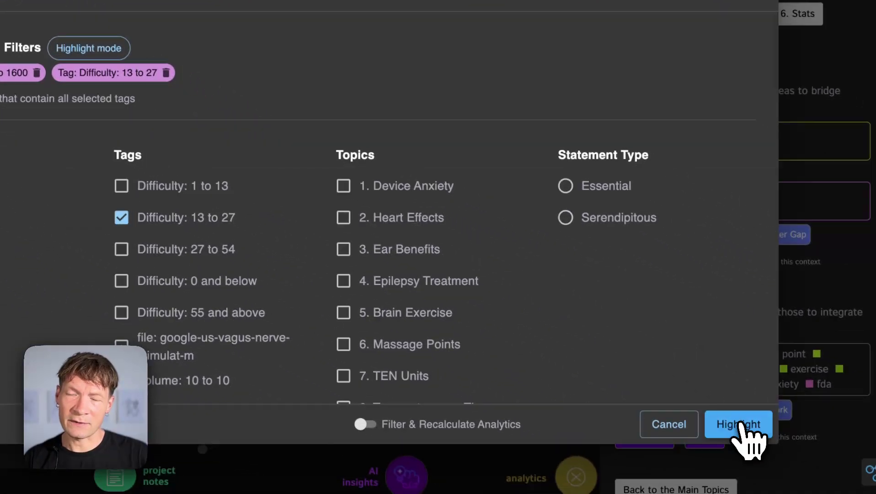
left_click(873, 491)
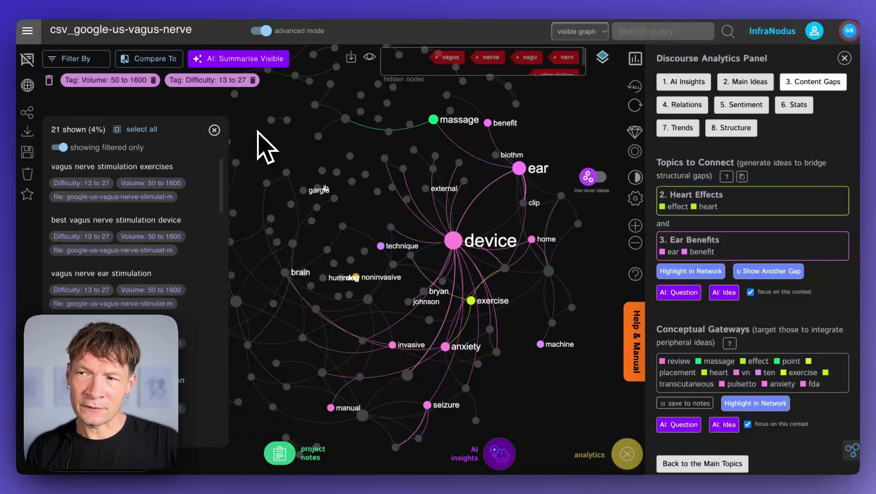
Apply the volume and difficulty tags in Filter & Recalculate Analytics mode to rebuild the graph from matching keywords only
left_click(89, 66)
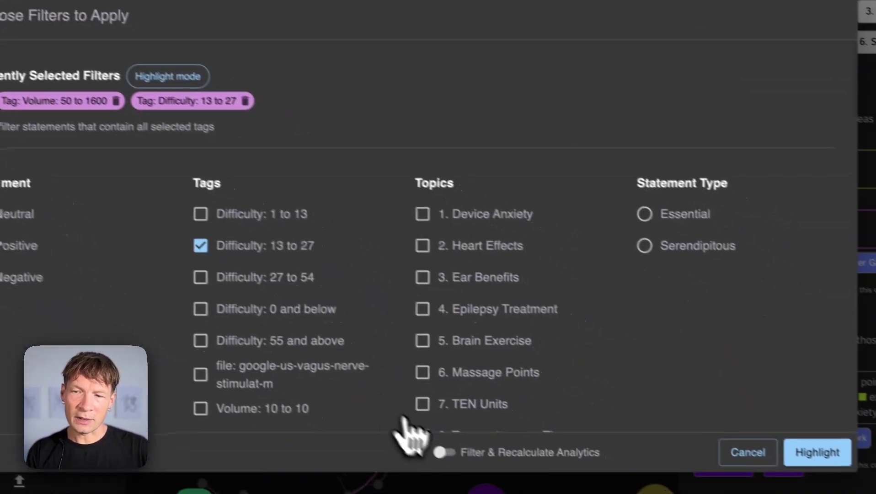
left_click(444, 453)
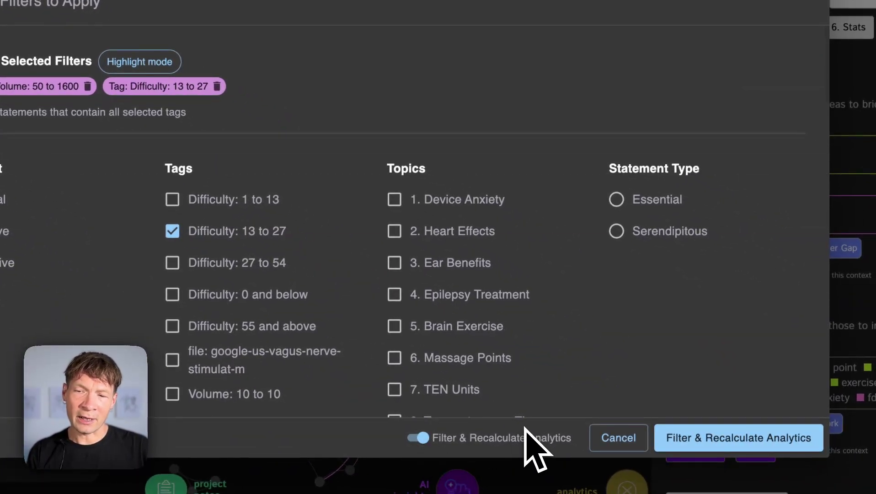
left_click(712, 438)
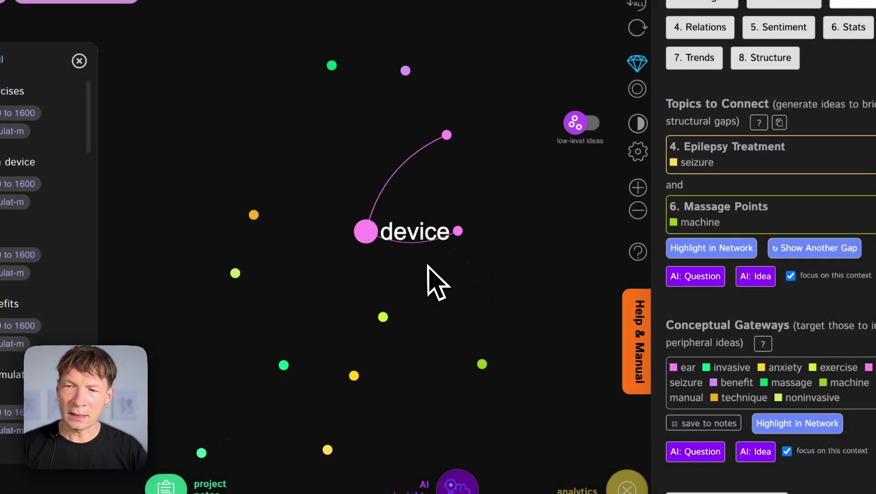
Select the ear and device nodes to examine the keywords that combine them, and clear the selection
left_click(439, 137)
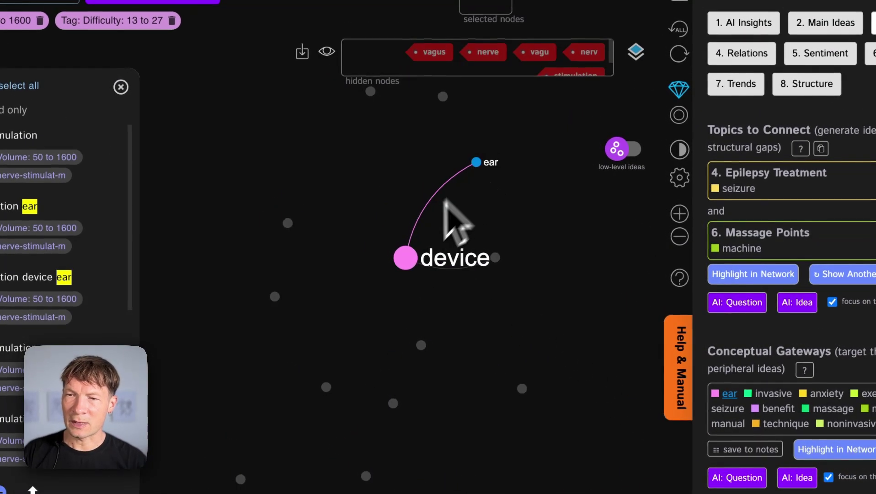
left_click(407, 258)
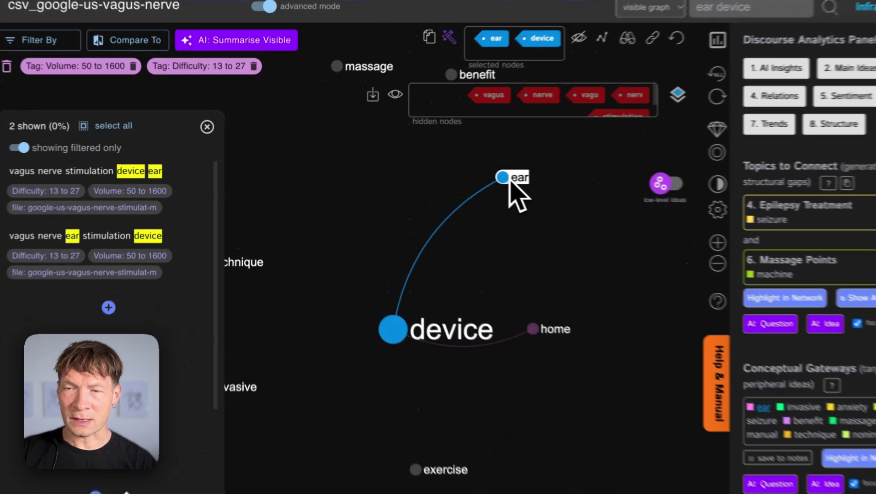
left_click(458, 171)
left_click(380, 296)
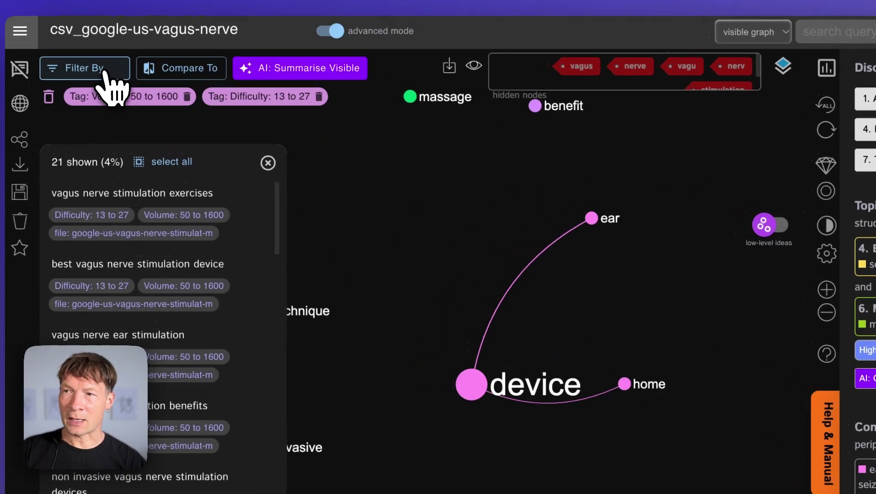
Replace the Difficulty: 13 to 27 filter with Difficulty: 27 to 54 and recalculate the graph analytics
left_click(92, 56)
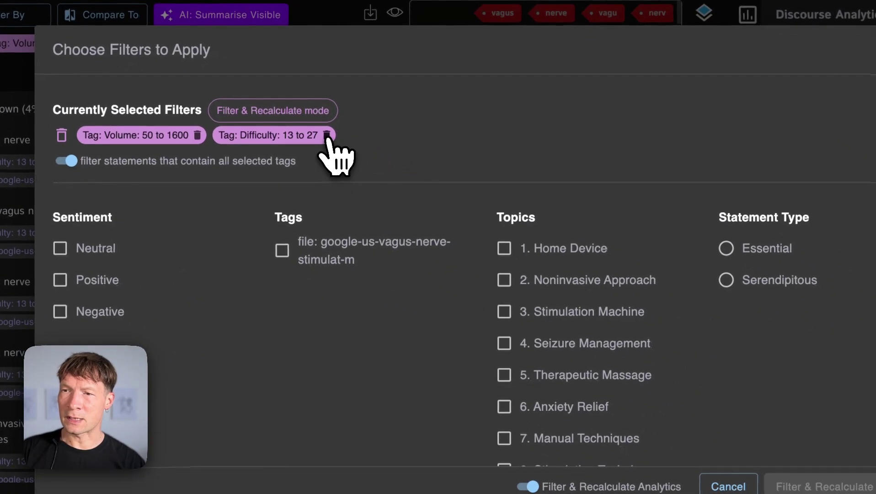
left_click(329, 137)
left_click(337, 312)
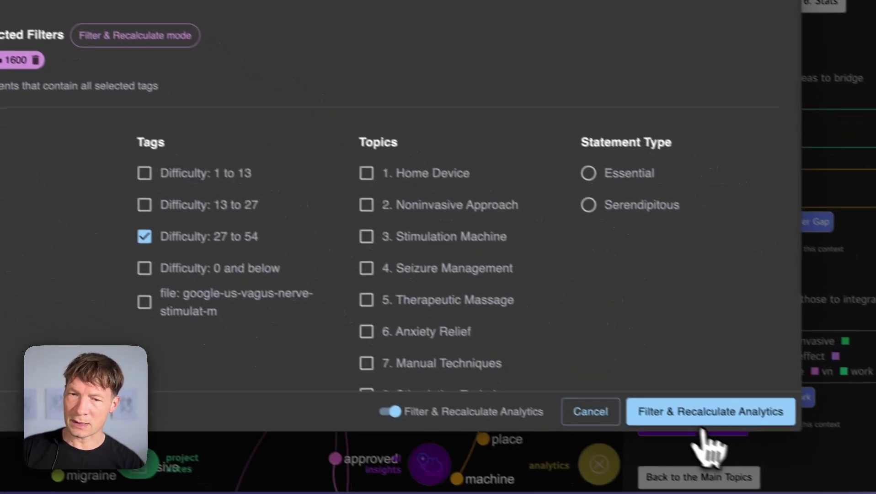
left_click(819, 486)
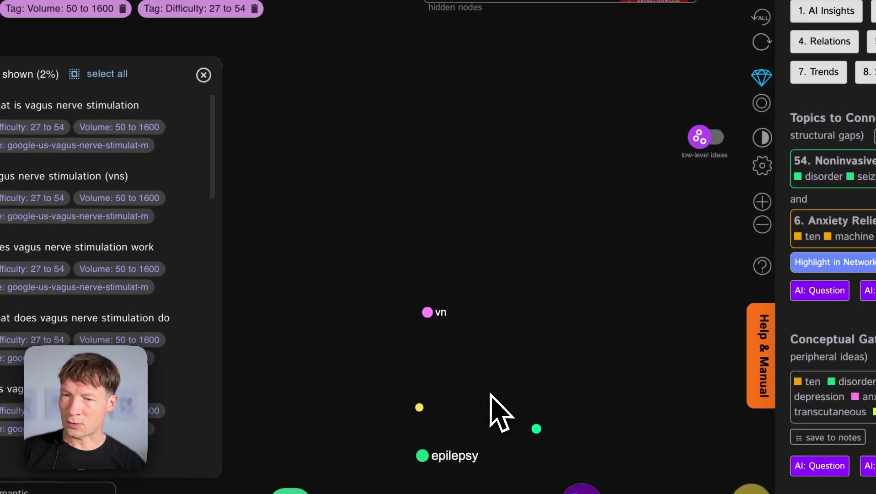
Inspect the keywords behind the vn, epilepsy and therapy nodes one at a time, deselecting each node after viewing
left_click(424, 253)
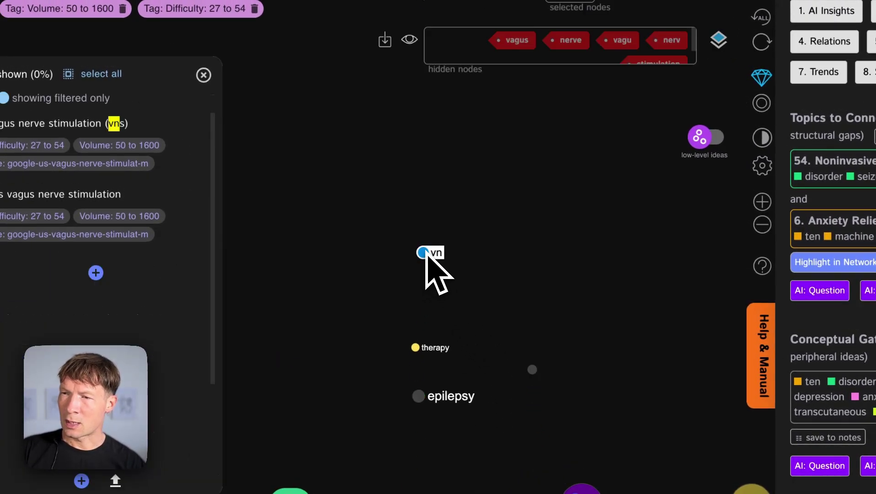
left_click(424, 253)
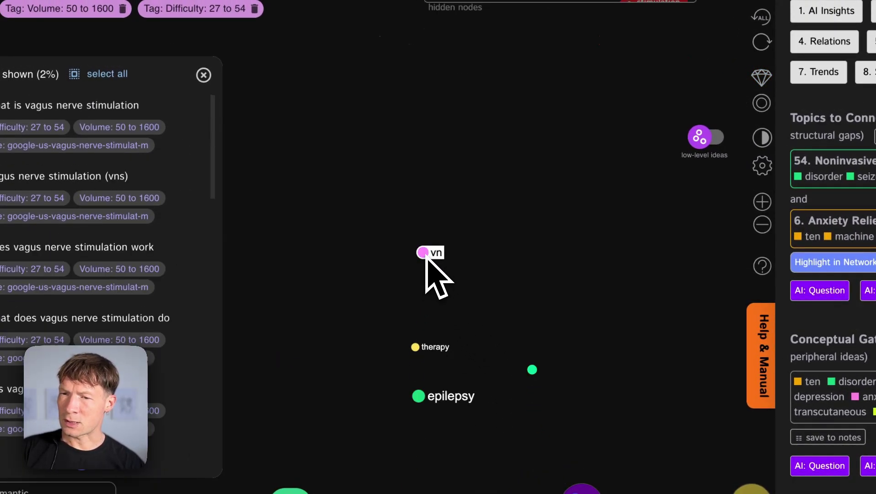
left_click(418, 395)
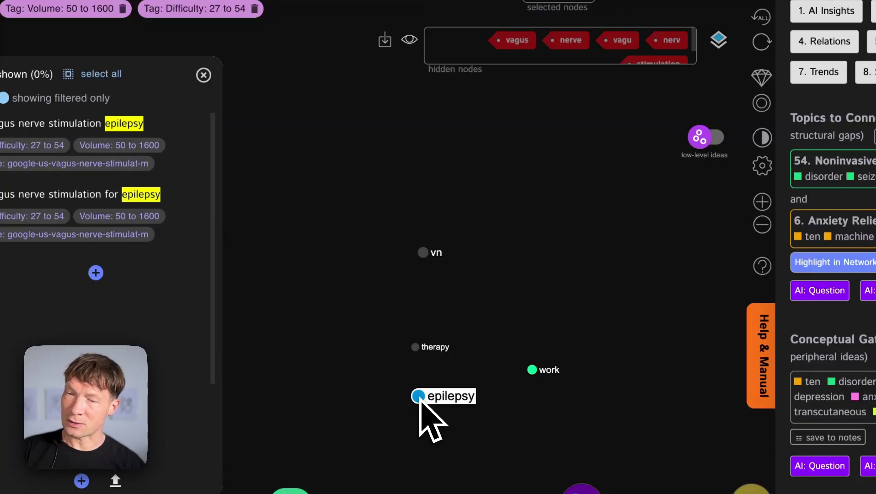
left_click(420, 396)
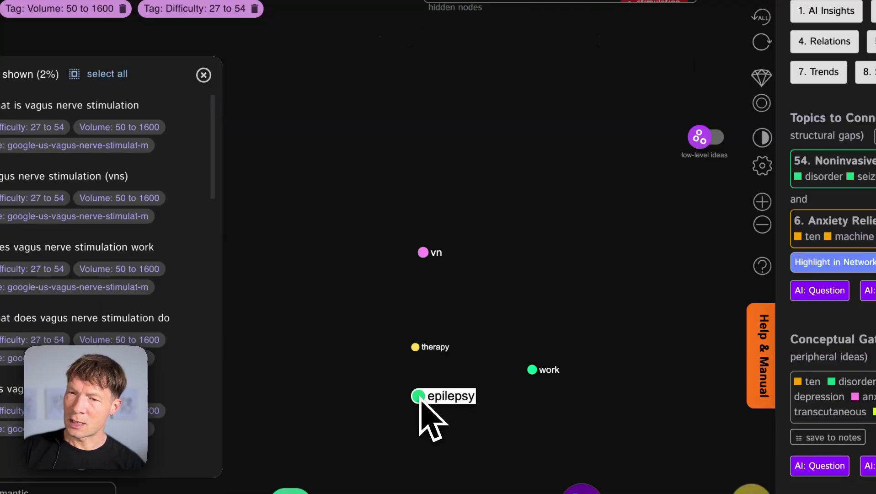
left_click(416, 347)
left_click(415, 347)
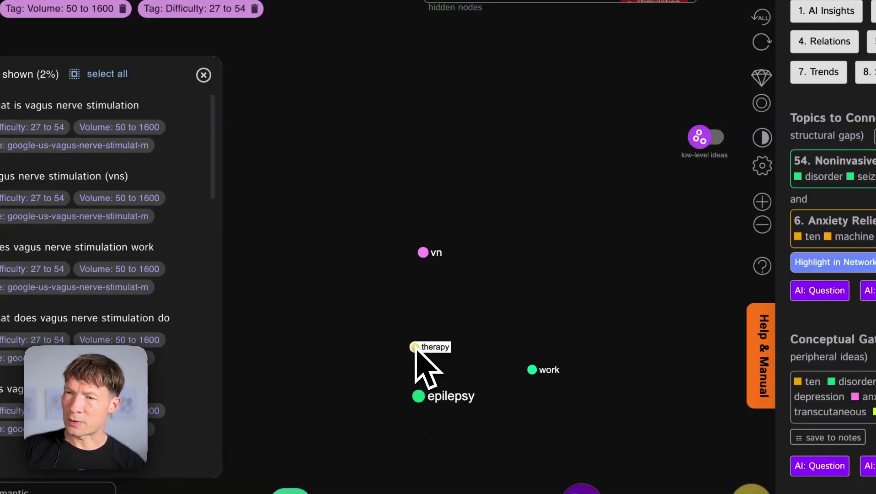
left_click(419, 402)
left_click(419, 401)
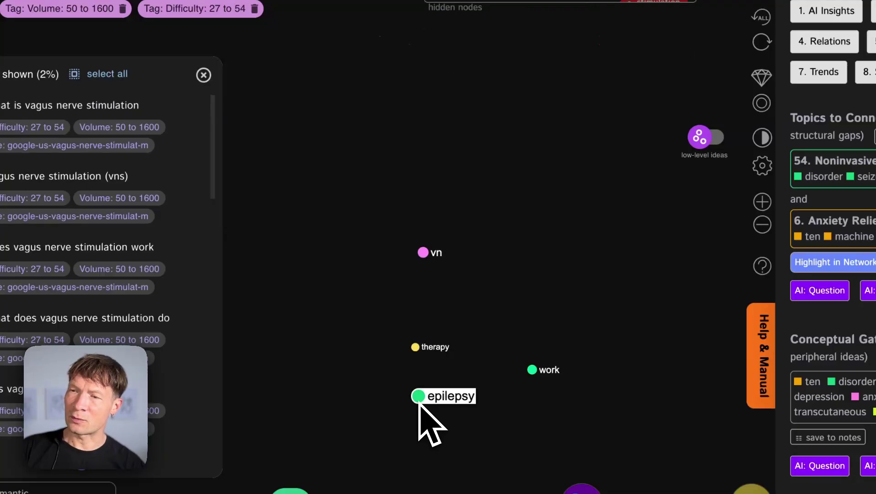
Replace the volume and difficulty filters with the Volume: 2200 and above tag and recalculate the graph analytics
left_click(112, 45)
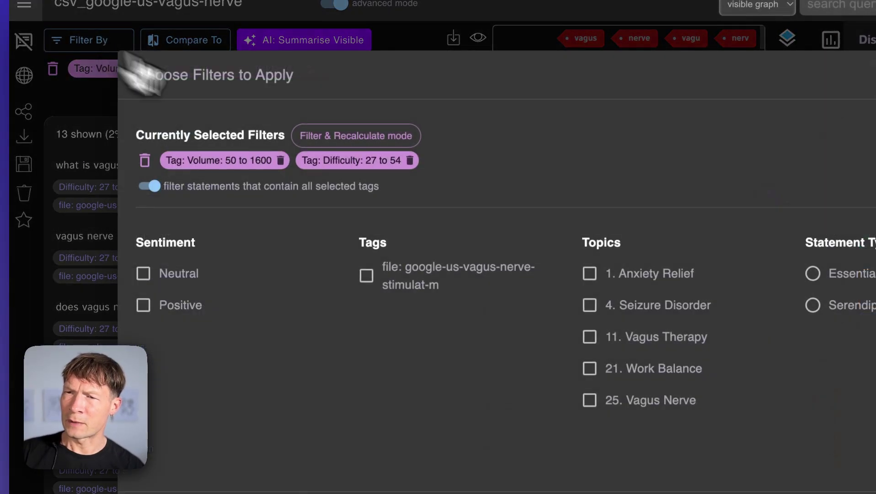
left_click(410, 160)
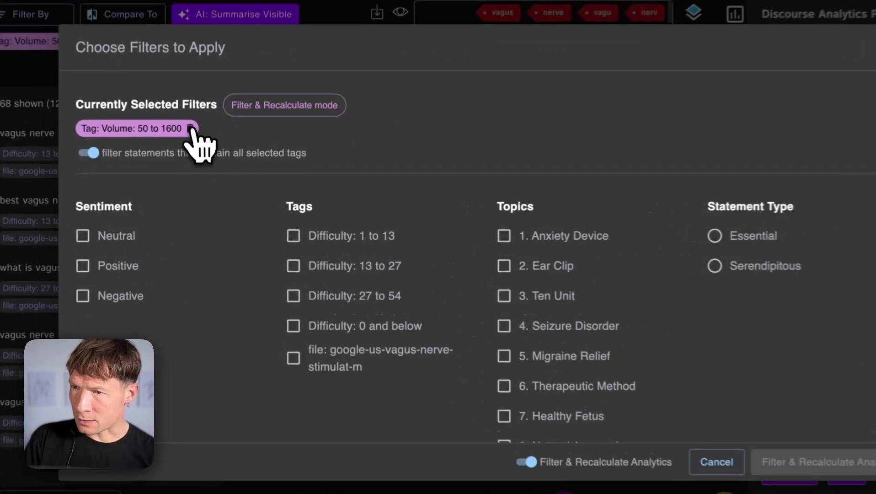
left_click(202, 149)
scroll(236, 299, "down", 3)
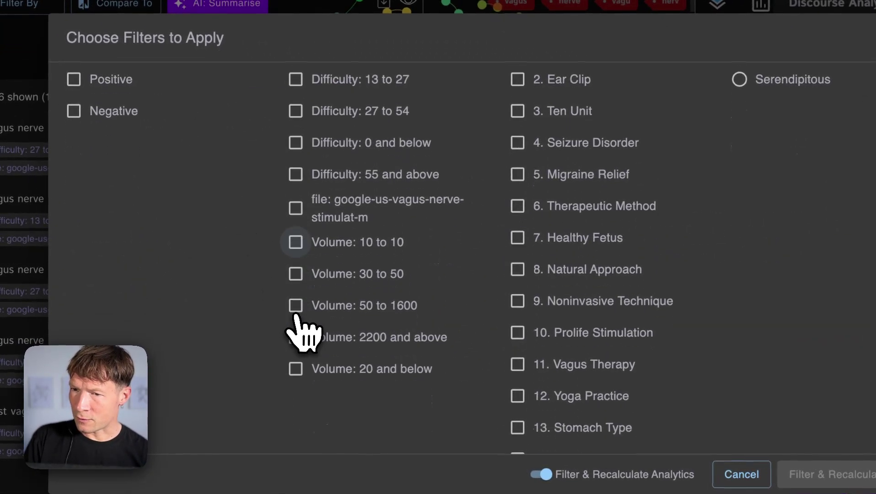
left_click(354, 320)
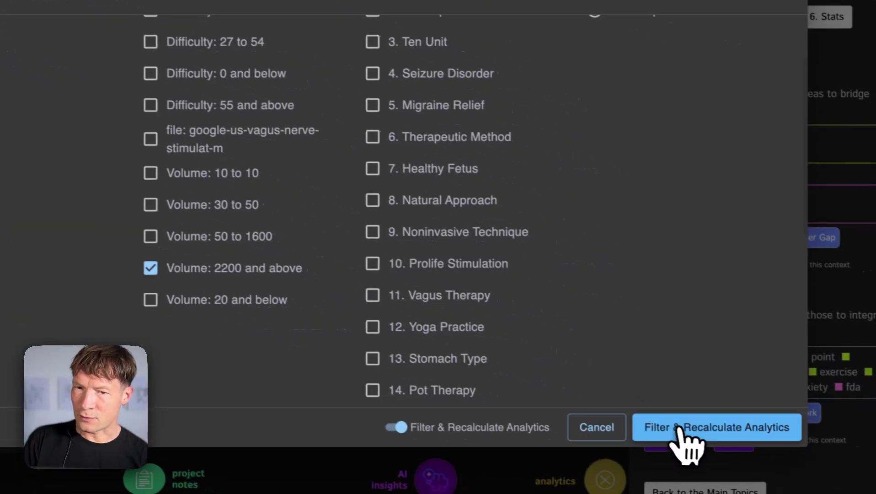
left_click(829, 474)
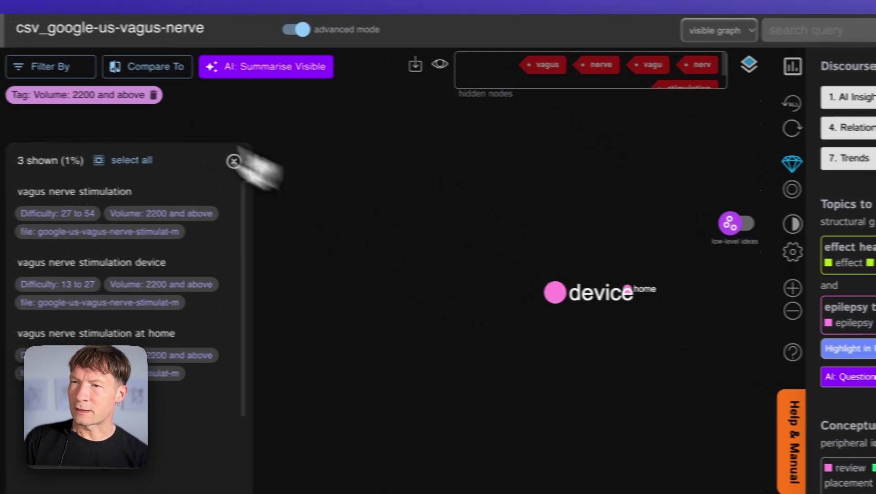
Remove the Volume: 2200 and above filter to restore the full vagus nerve graph, and close the filter settings
left_click(122, 82)
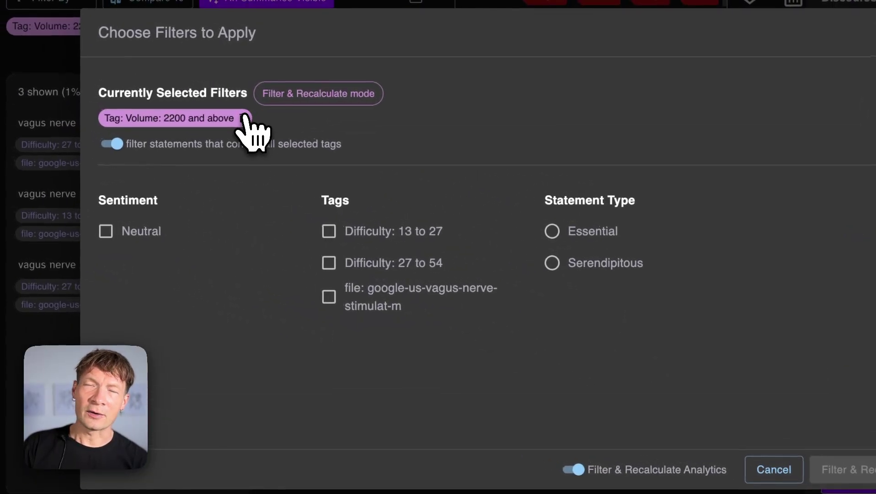
left_click(197, 101)
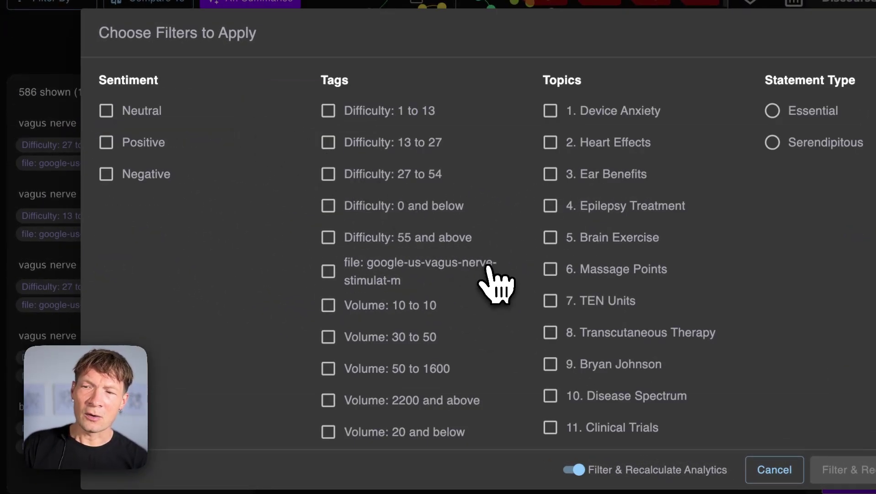
left_click(782, 475)
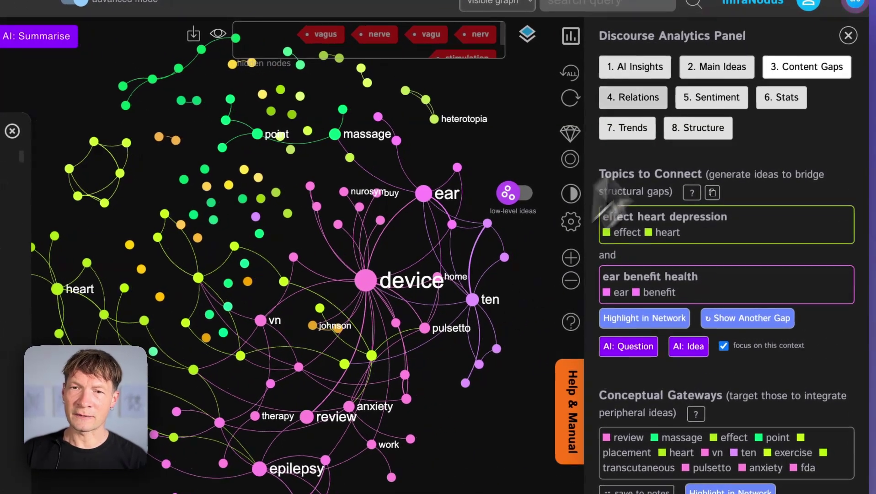
Show the graph's main topics and switch the view from low-level to high-level ideas
left_click(717, 68)
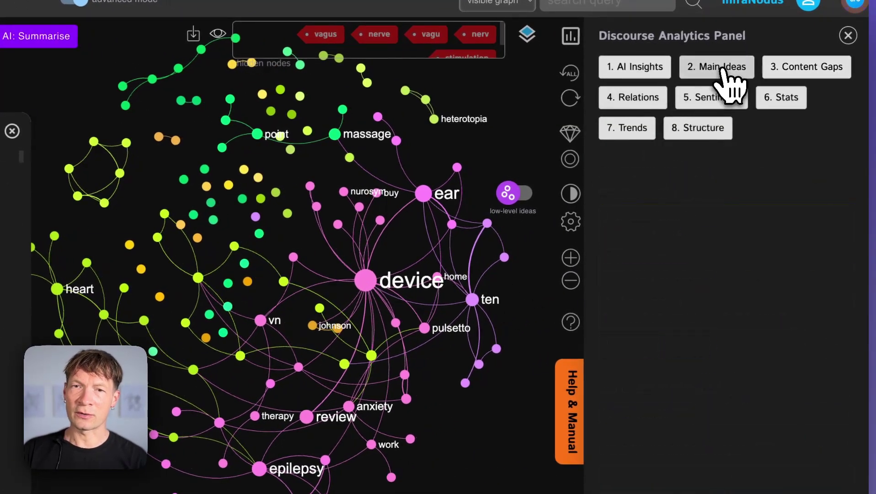
left_click(515, 192)
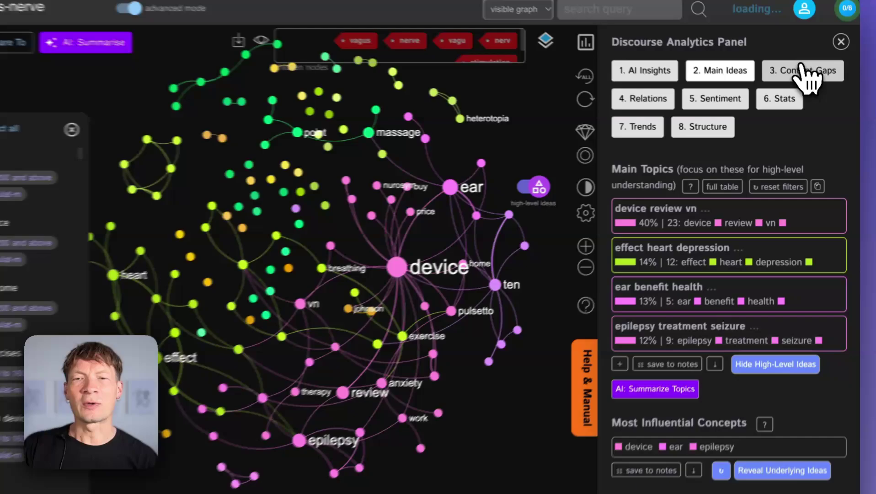
Highlight the content gap between the heart effects and ear benefits topics in the graph, and request another gap
left_click(812, 81)
left_click(692, 275)
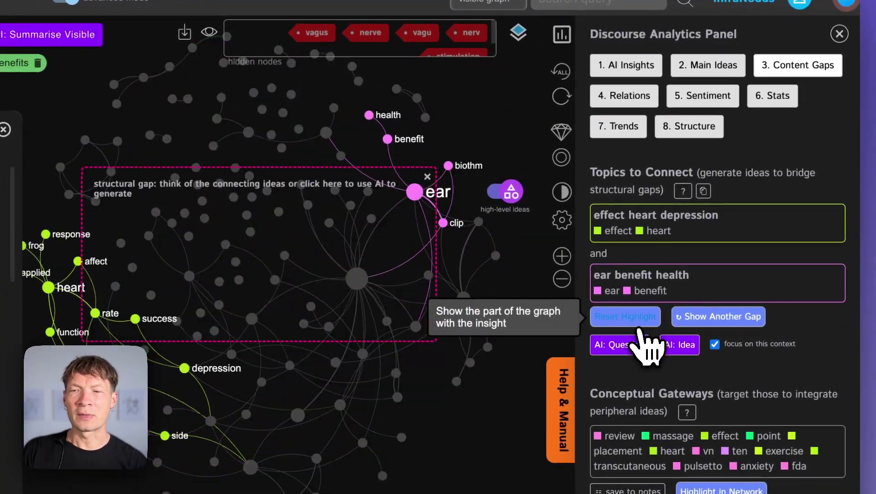
left_click(716, 318)
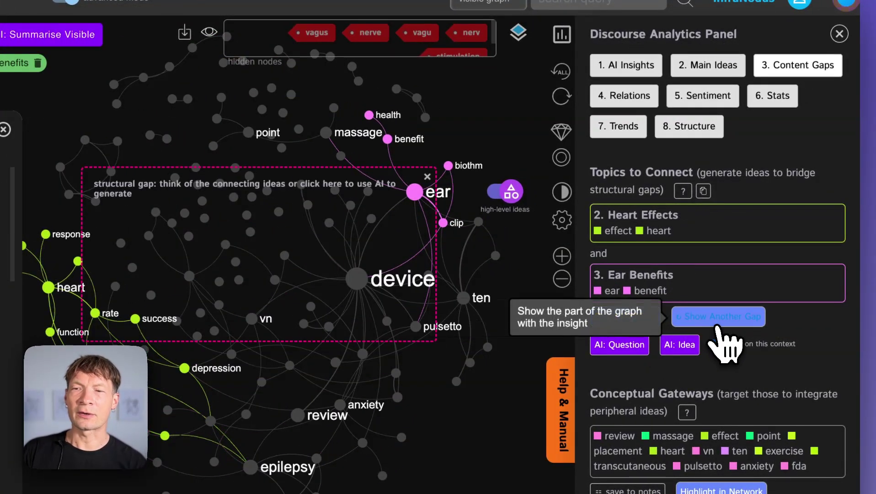